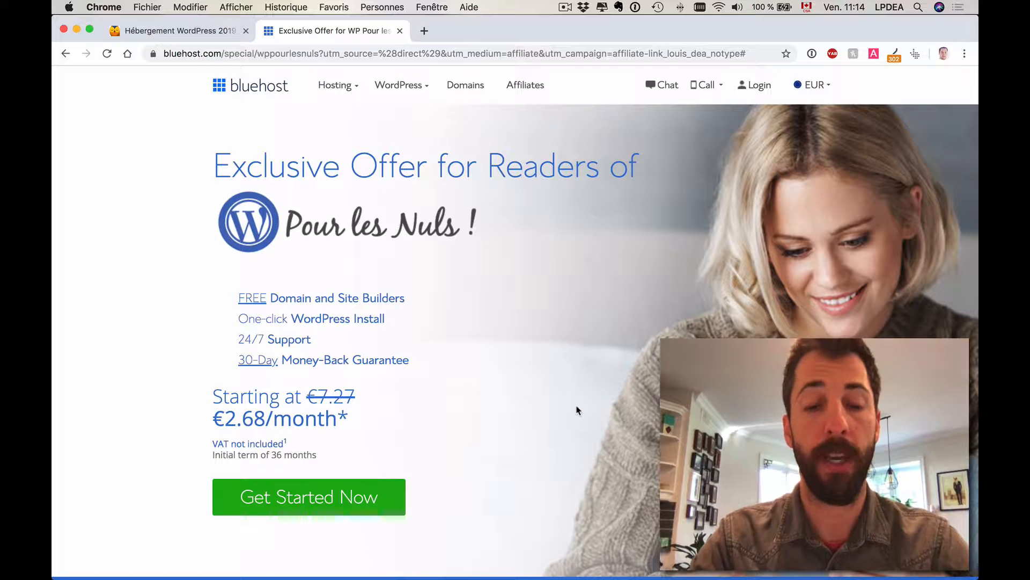
# Step: Start the hosting sign-up from the exclusive offer, compare the plans and select the basic plan
pyautogui.click(341, 510)
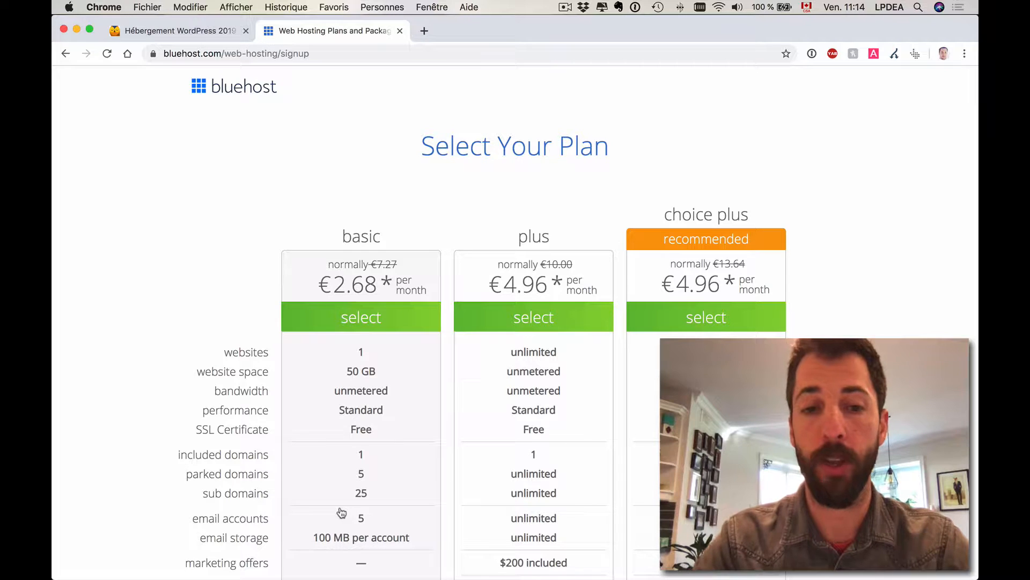
pyautogui.scroll(-3, 341, 513)
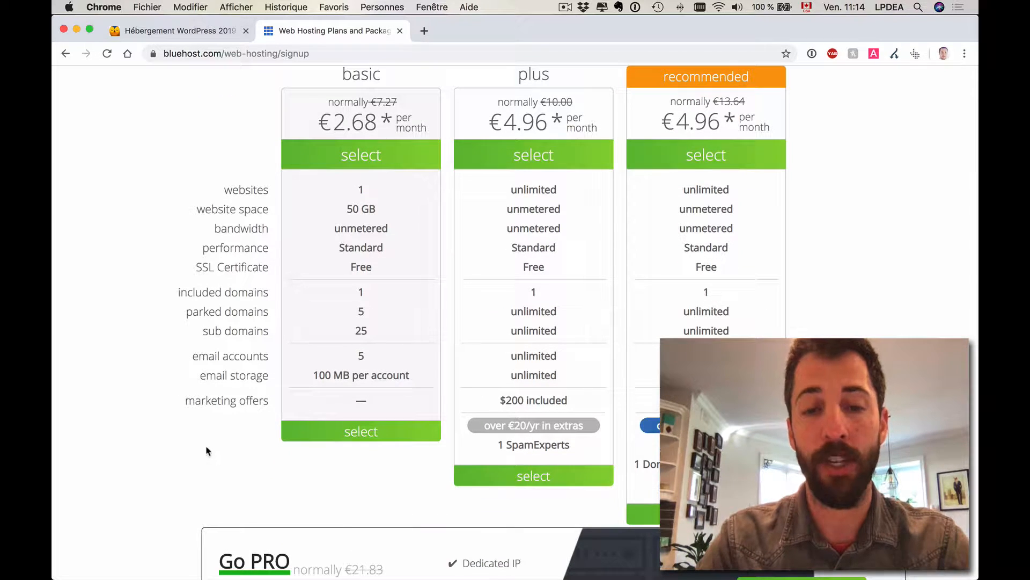
pyautogui.scroll(2, 208, 451)
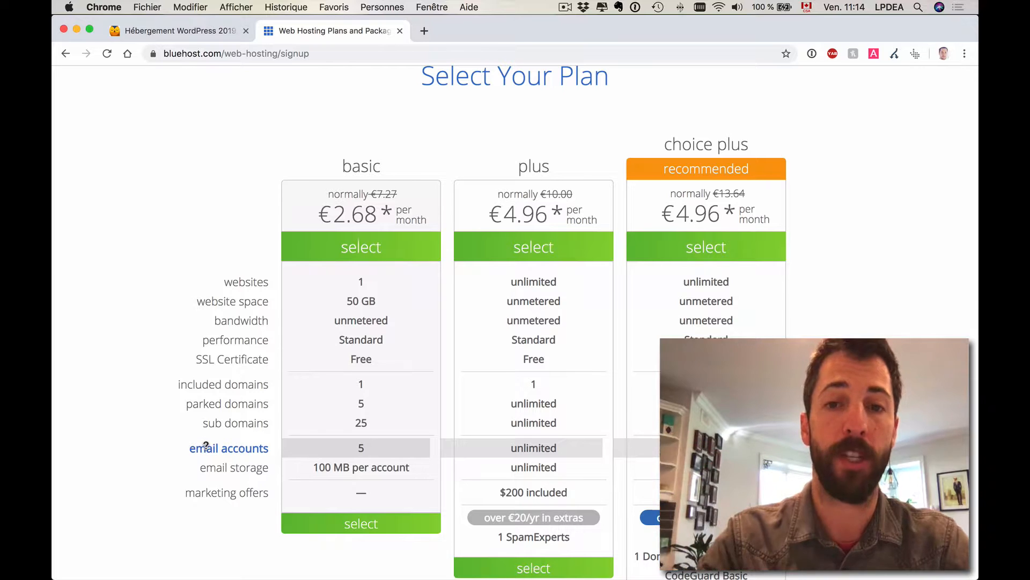
pyautogui.scroll(-1, 552, 274)
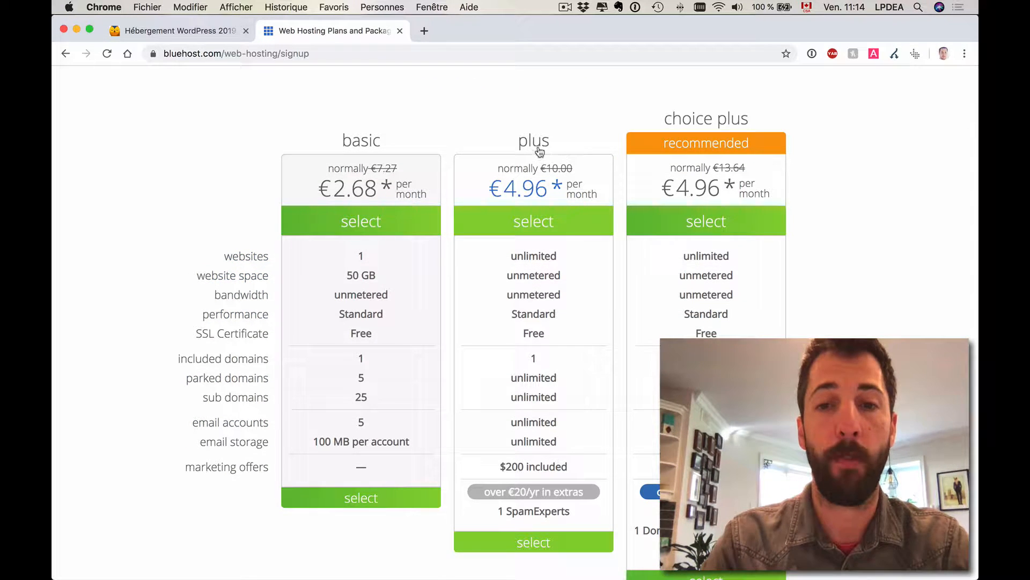
pyautogui.scroll(-1, 409, 246)
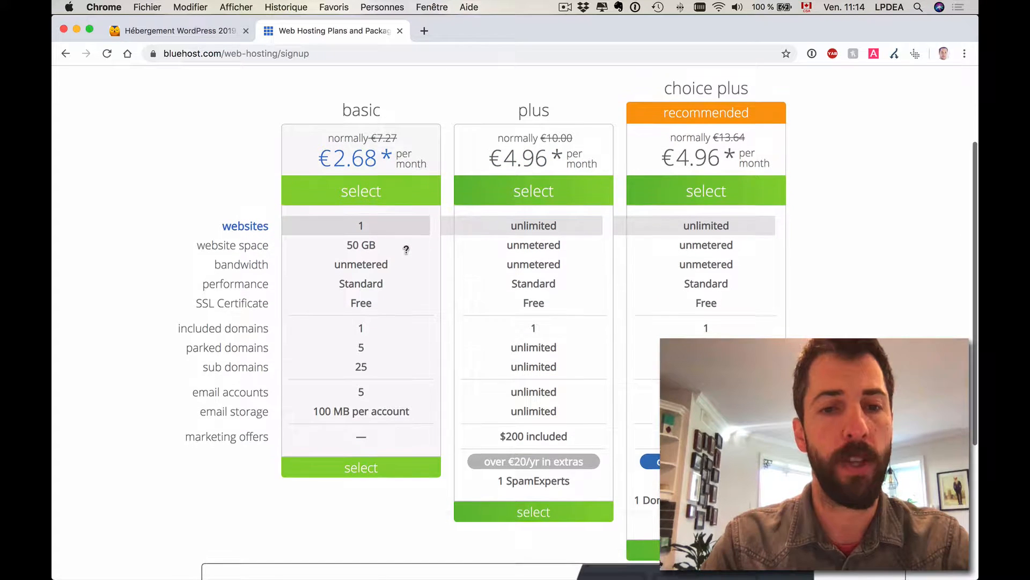
pyautogui.scroll(2, 407, 255)
pyautogui.scroll(-2, 406, 254)
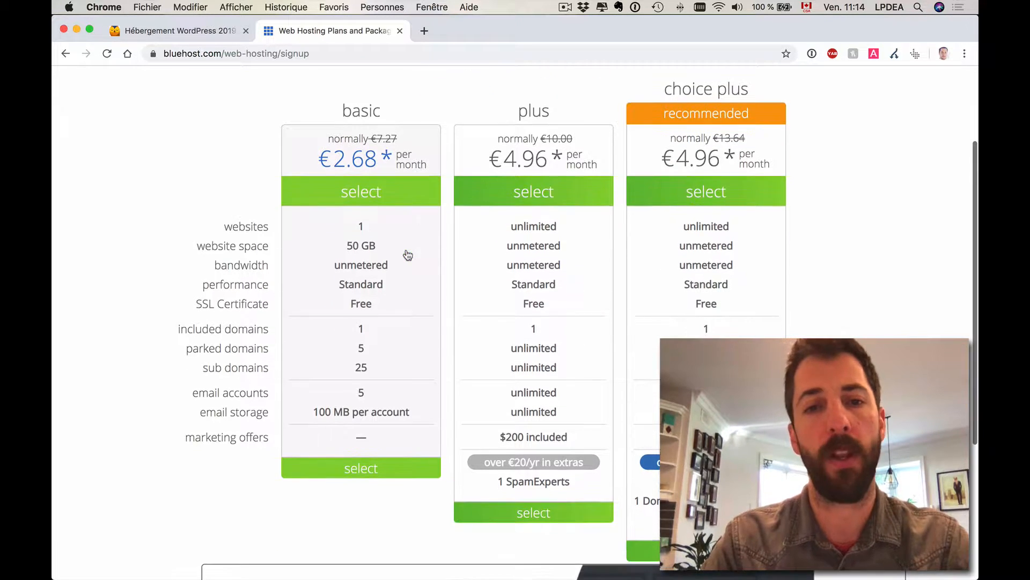
pyautogui.click(374, 470)
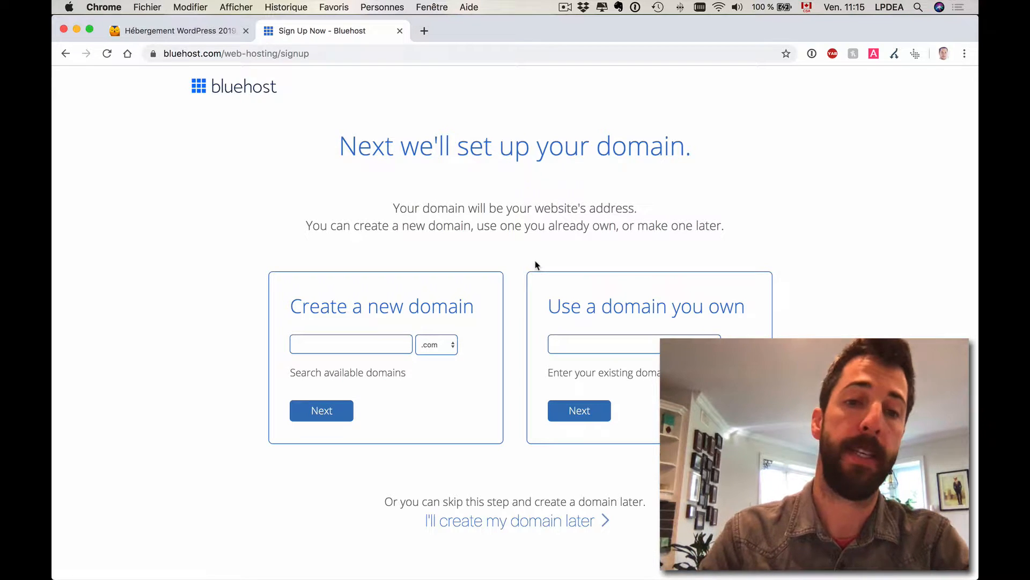
pyautogui.moveTo(440, 303); pyautogui.dragTo(352, 304)
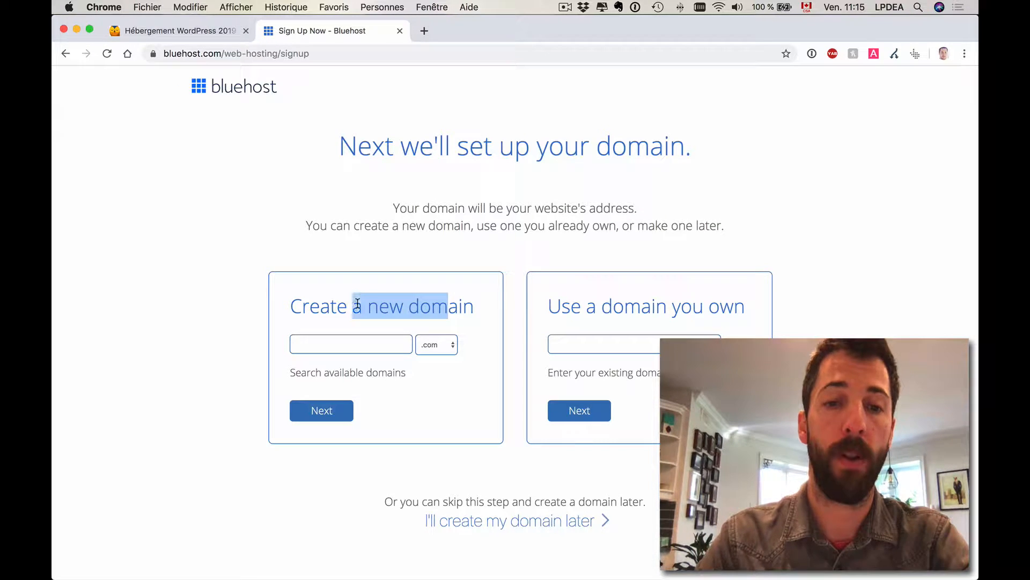
pyautogui.click(348, 342)
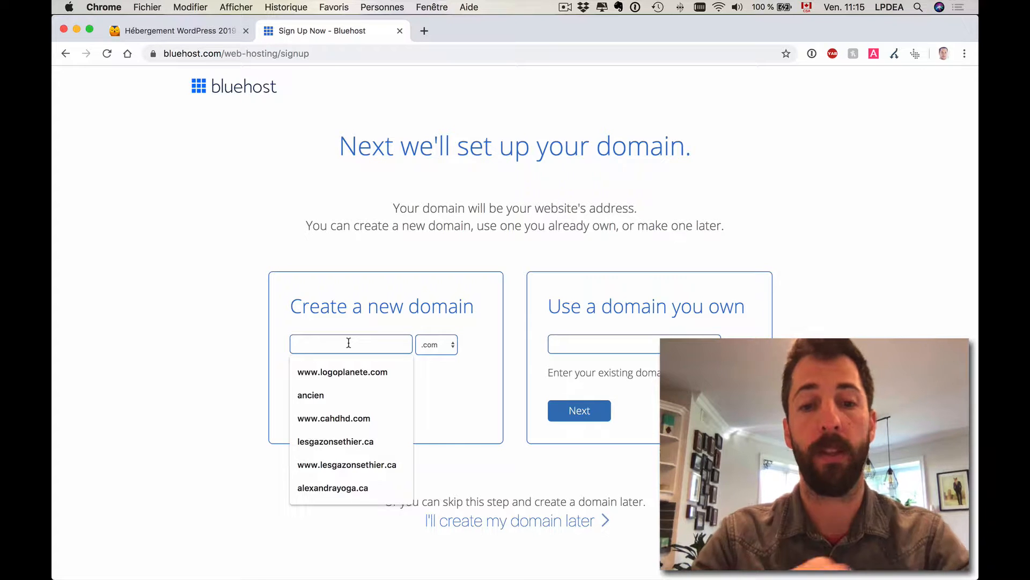
pyautogui.click(358, 307)
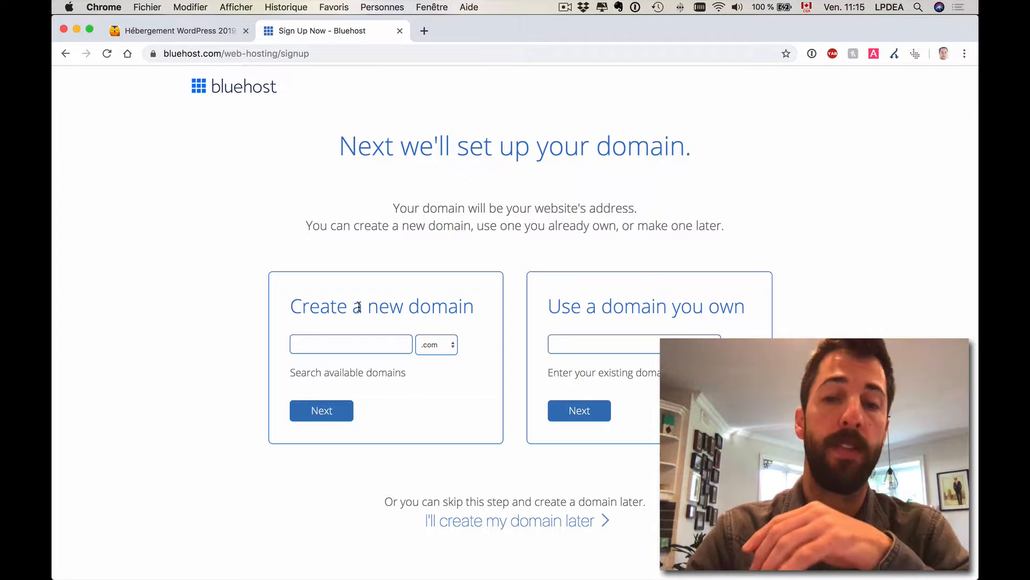
pyautogui.click(601, 344)
pyautogui.click(645, 322)
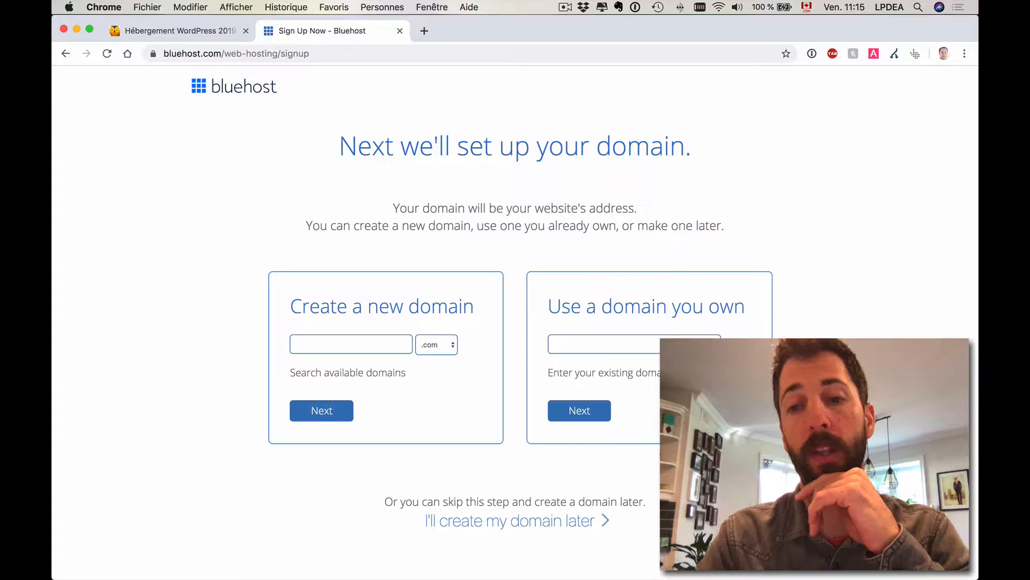
pyautogui.click(406, 345)
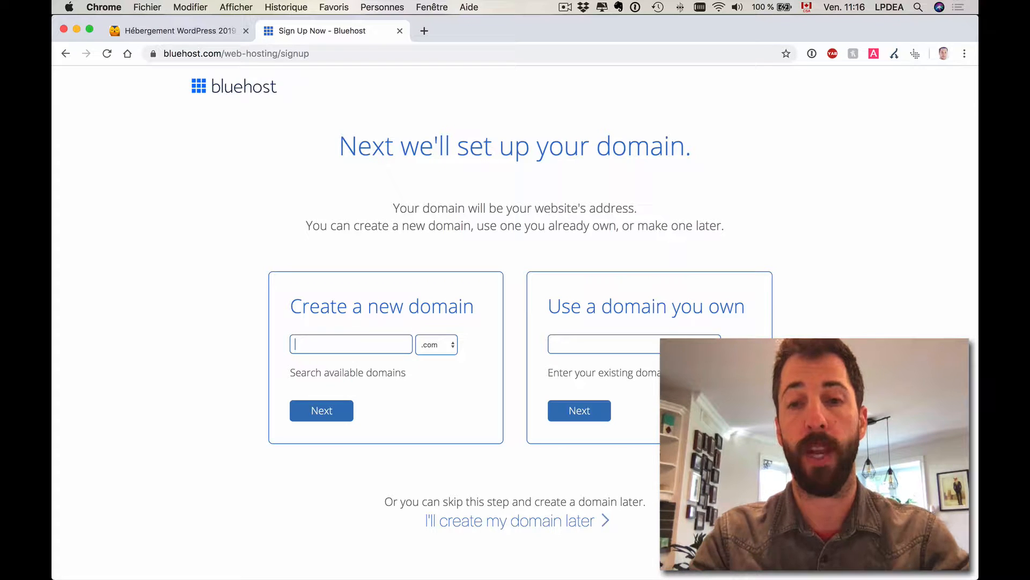
pyautogui.write('www.')
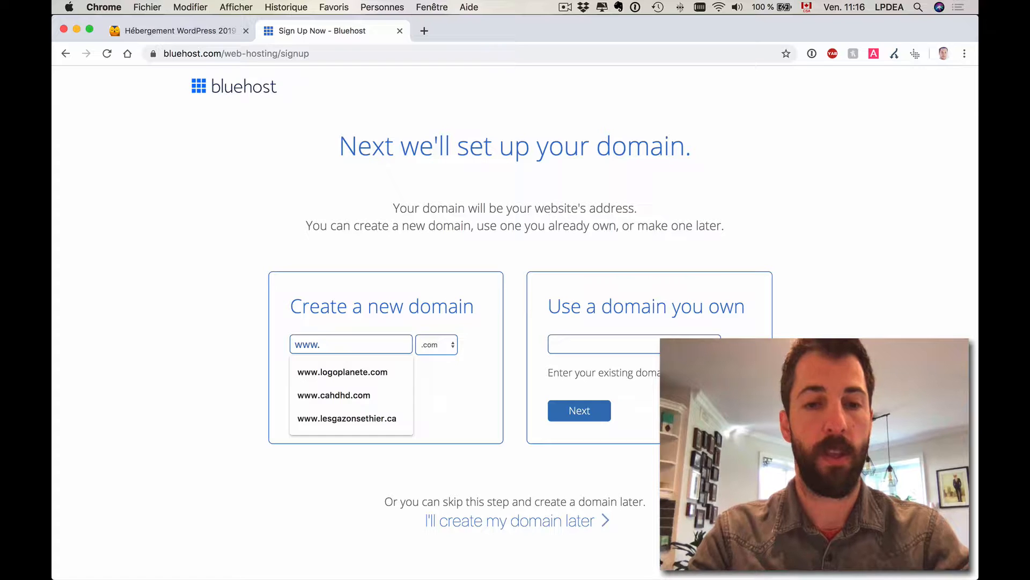
pyautogui.press('BackSpace')
pyautogui.press('BackSpace')
pyautogui.press('BackSpace')
pyautogui.press('BackSpace')
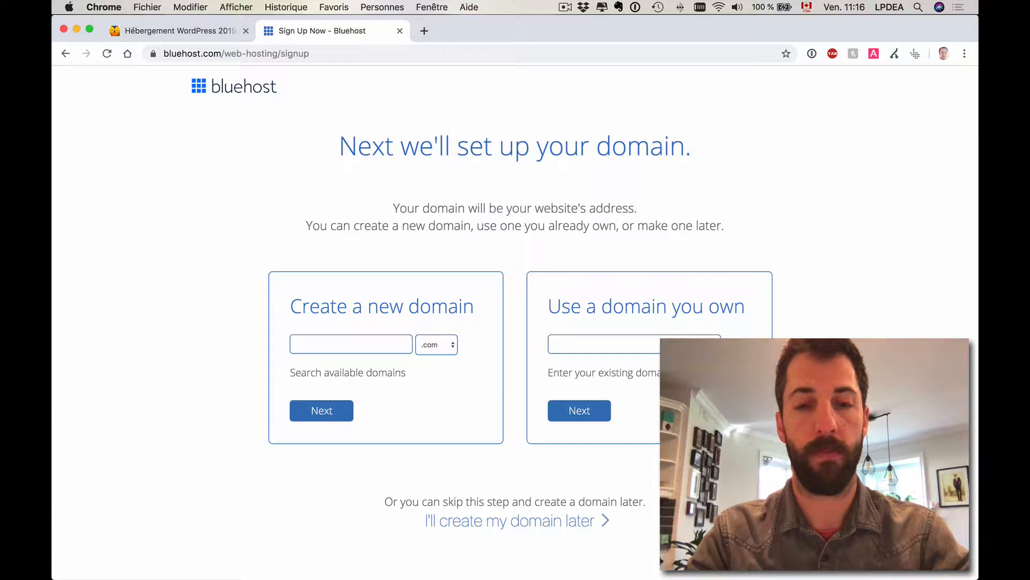
pyautogui.write('www.blog')
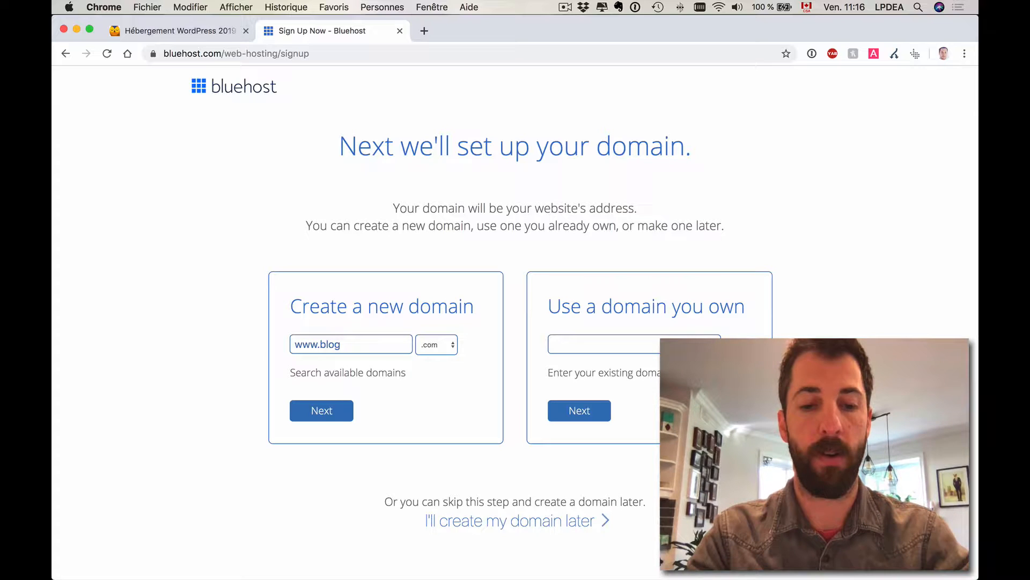
pyautogui.write('vegan')
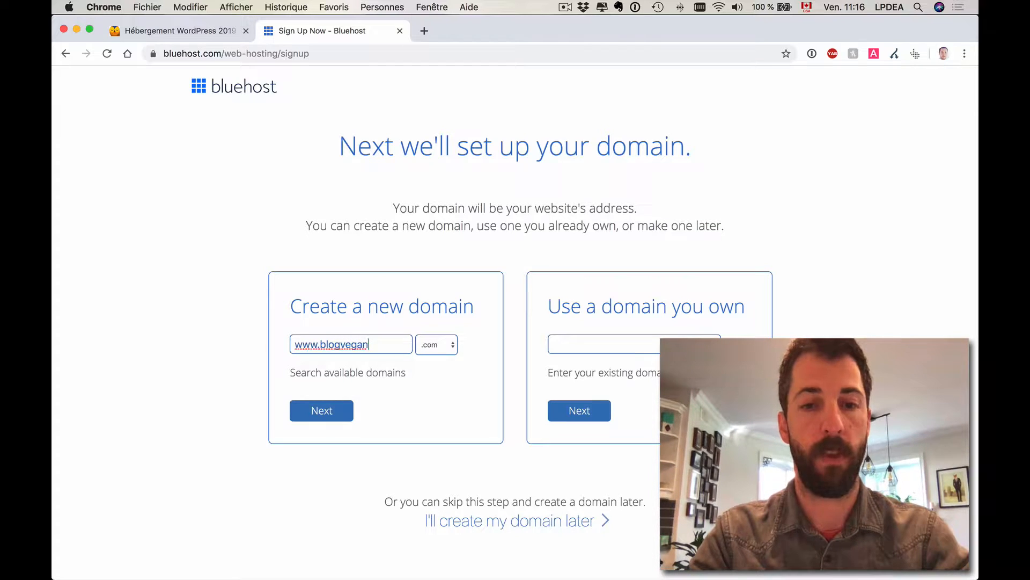
pyautogui.click(490, 420)
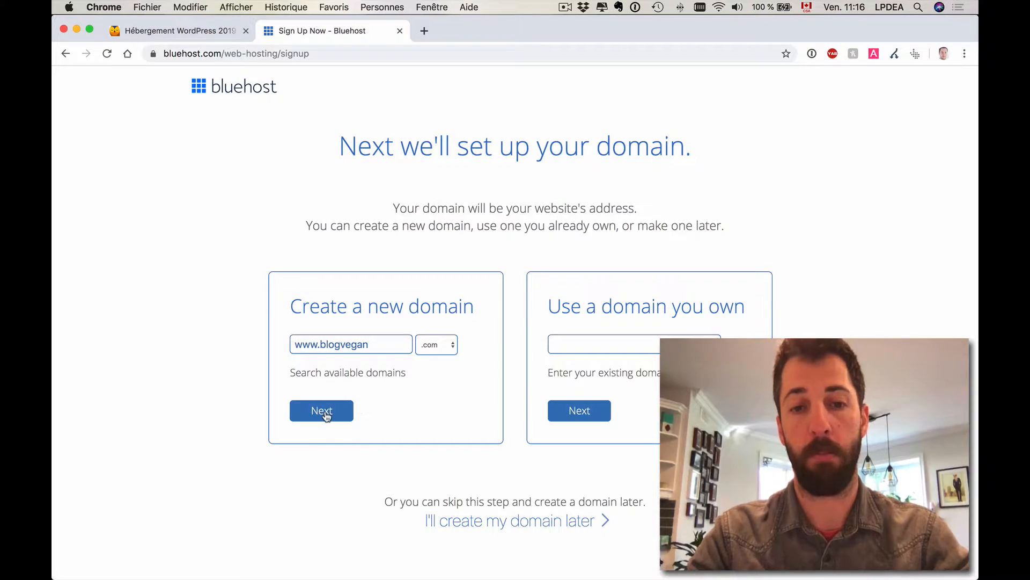
pyautogui.click(379, 346)
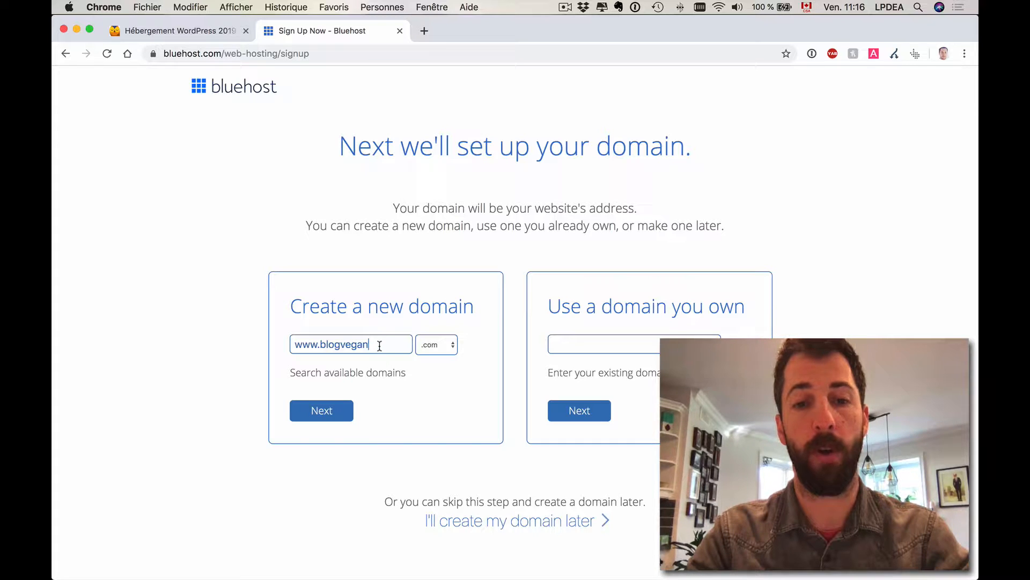
pyautogui.click(324, 411)
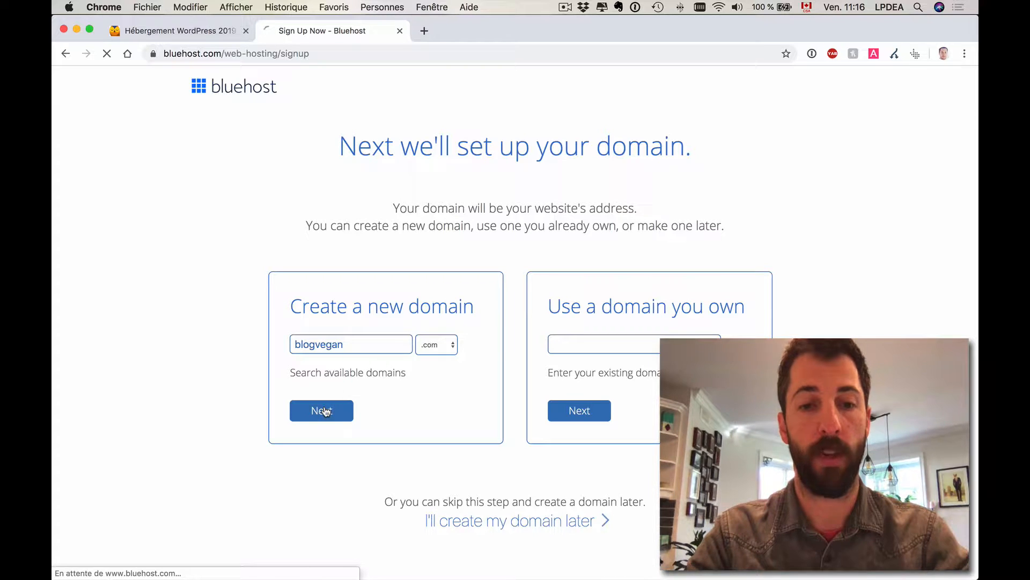
pyautogui.moveTo(561, 192); pyautogui.dragTo(691, 194)
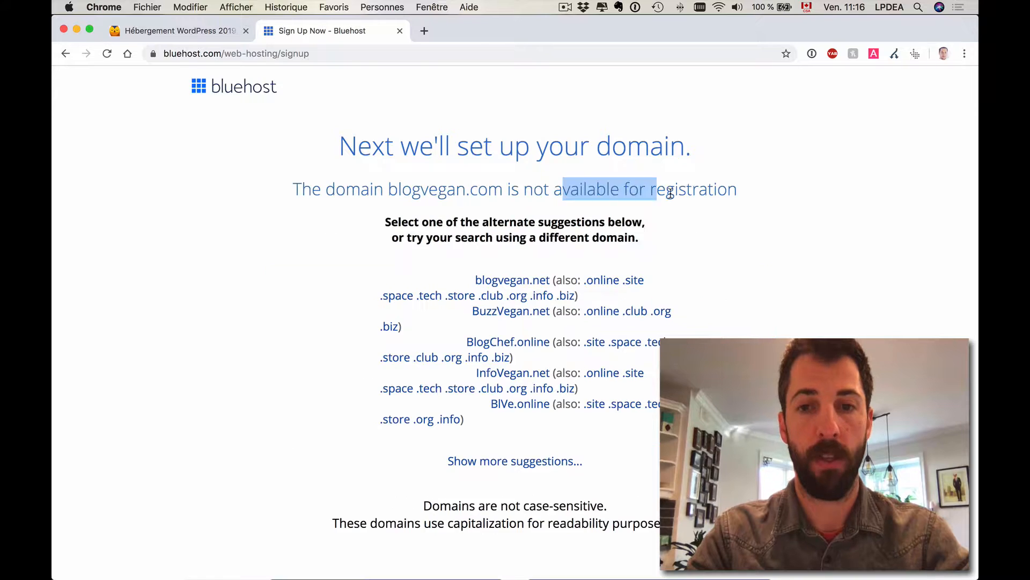
pyautogui.click(722, 193)
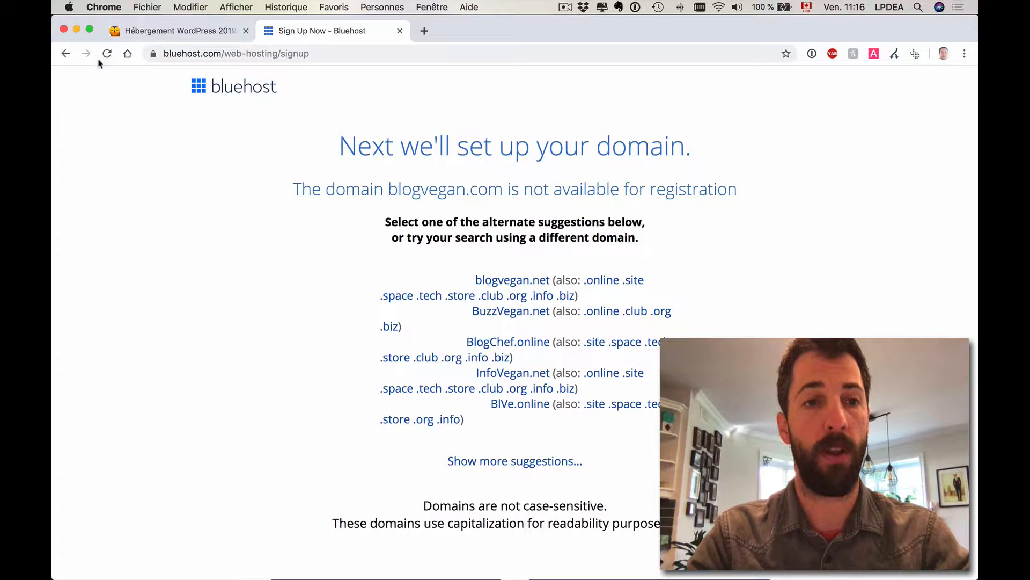
# Step: Go back to the domain setup and submit blogdevegan with the .com extension as the new domain
pyautogui.click(65, 53)
pyautogui.doubleClick(350, 347)
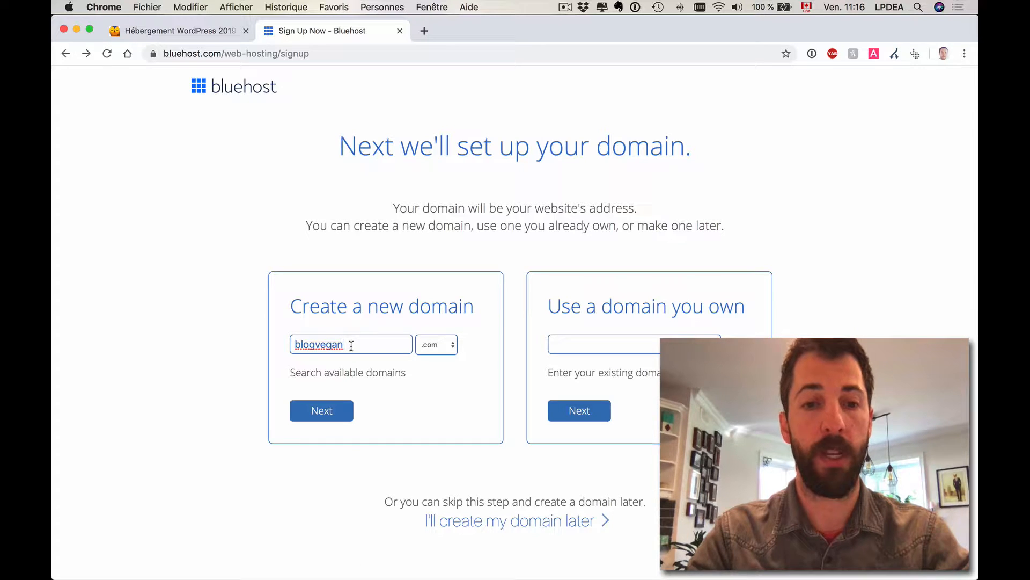
pyautogui.press('BackSpace')
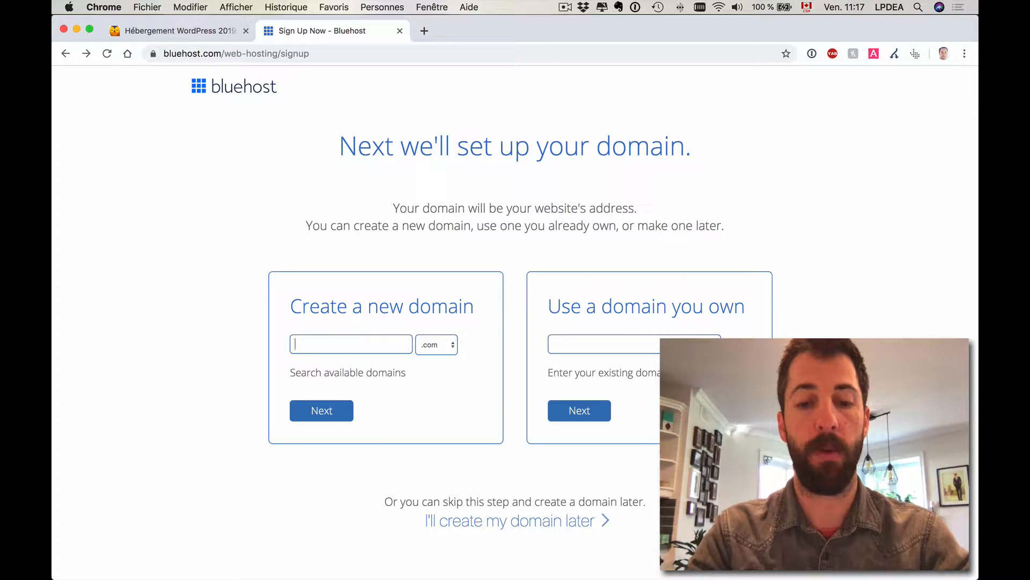
pyautogui.write('blogdebv')
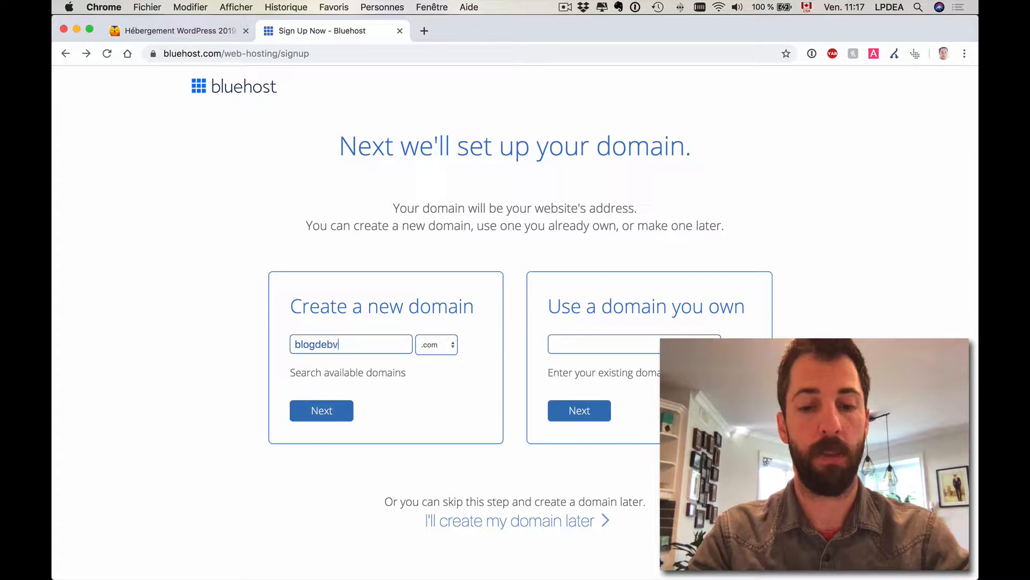
pyautogui.write('egan')
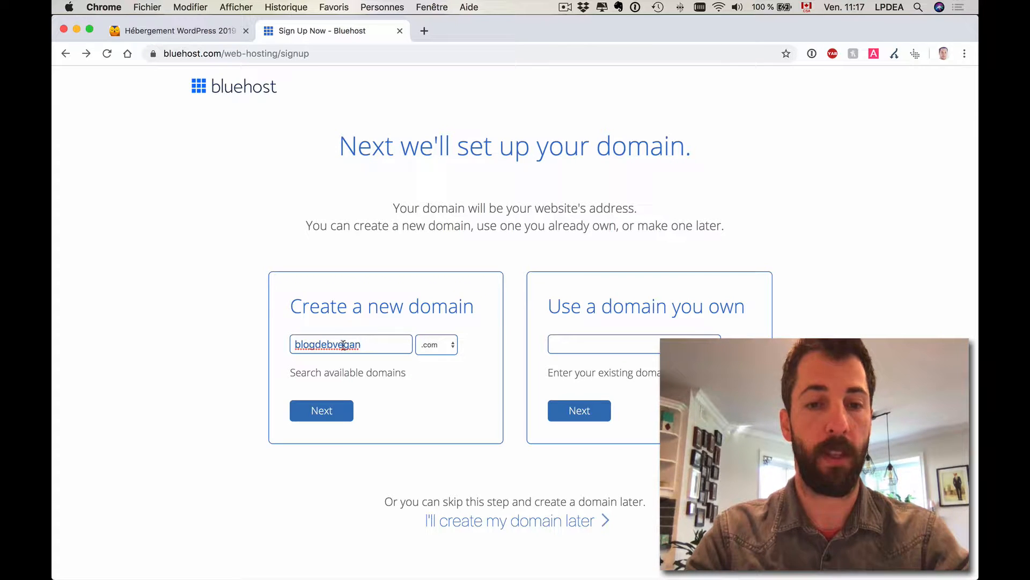
pyautogui.click(335, 344)
pyautogui.press('BackSpace')
pyautogui.press('BackSpace')
pyautogui.write('v')
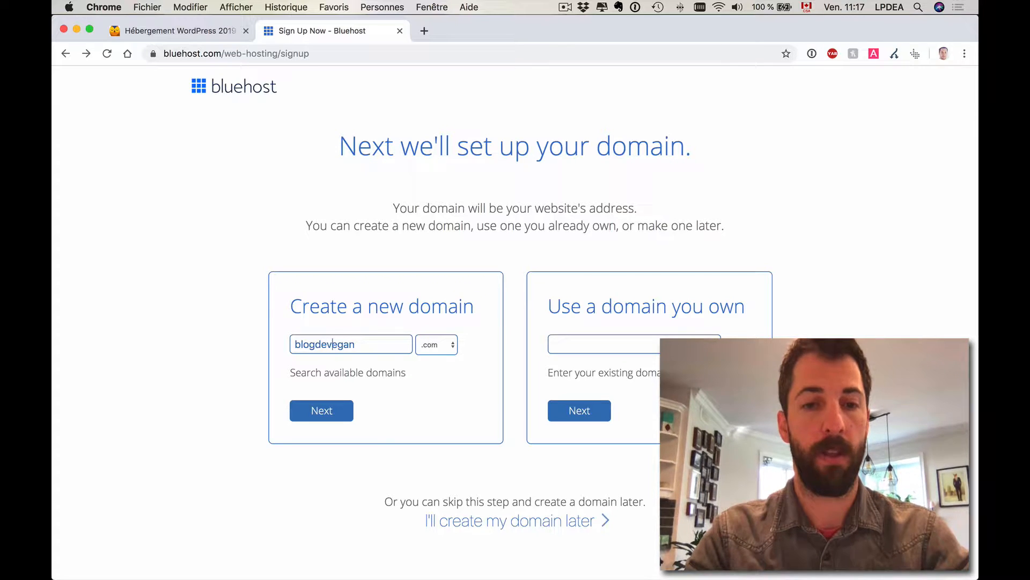
pyautogui.click(336, 412)
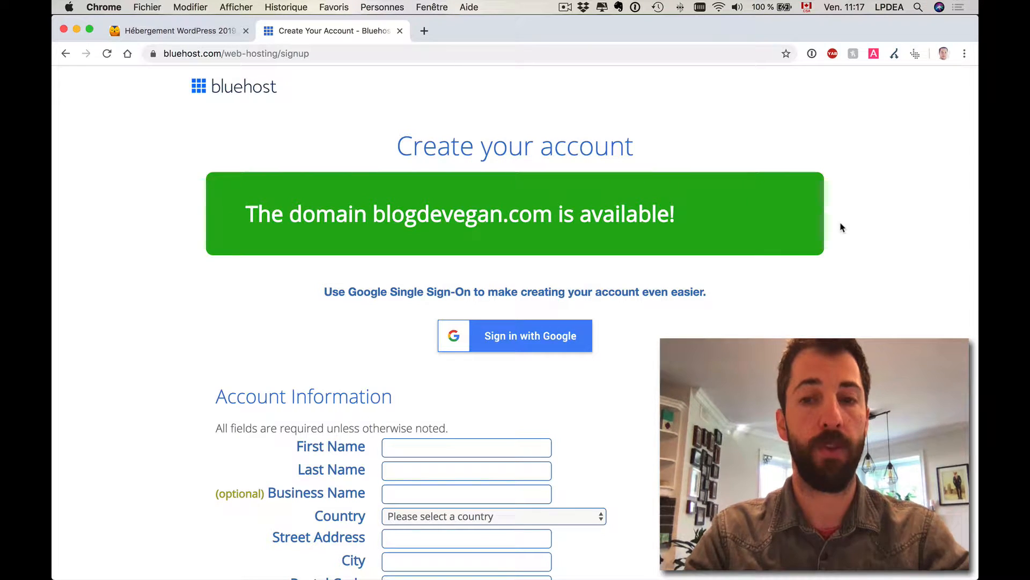
# Step: Fill in the account information with the customer's saved name, address, phone and e-mail details
pyautogui.scroll(-5, 841, 228)
pyautogui.click(531, 170)
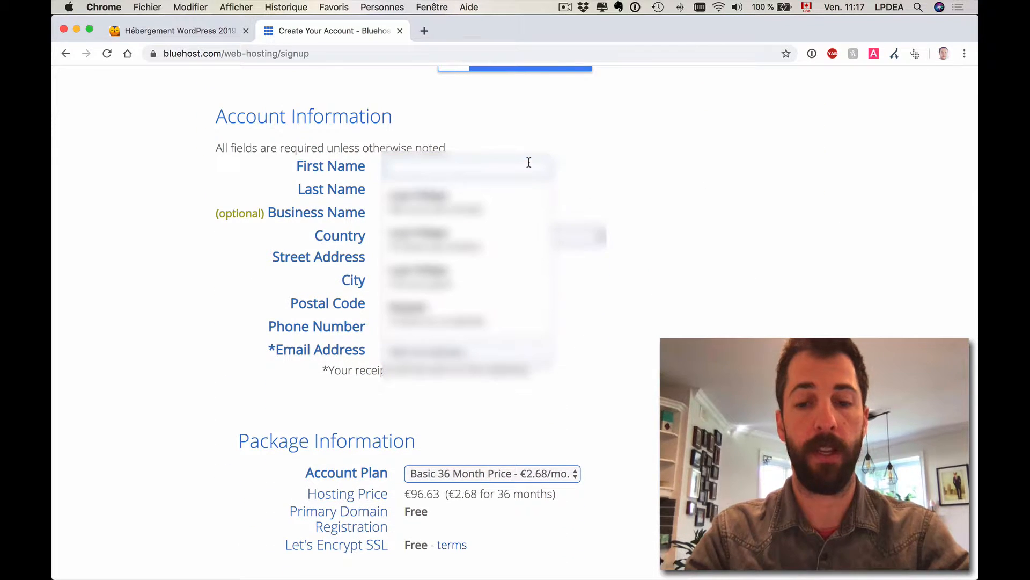
pyautogui.click(467, 202)
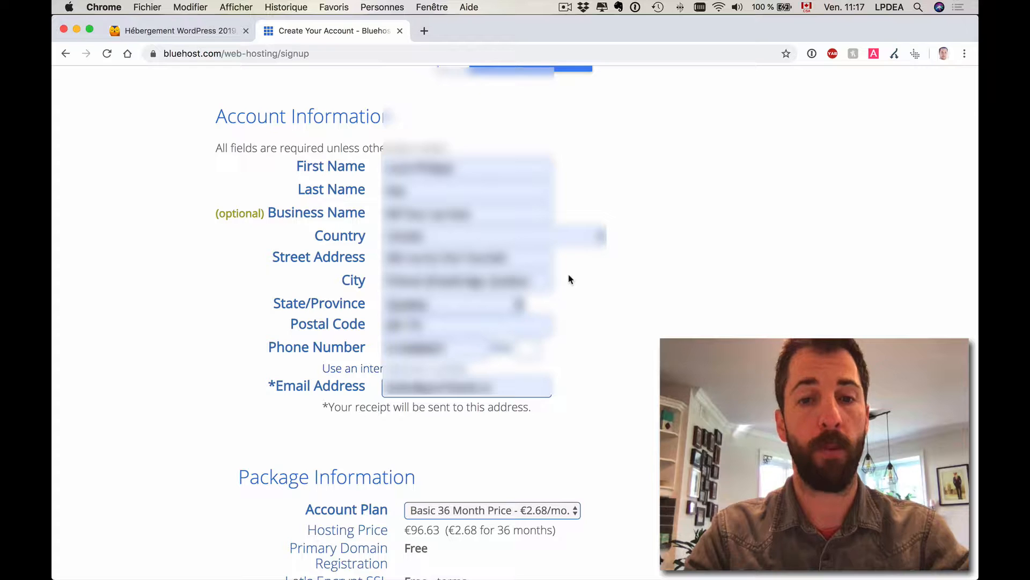
# Step: Try the Basic 12 Month and 24 Month prices as the account plan, and return it to Basic 36 Month
pyautogui.scroll(-10, 596, 289)
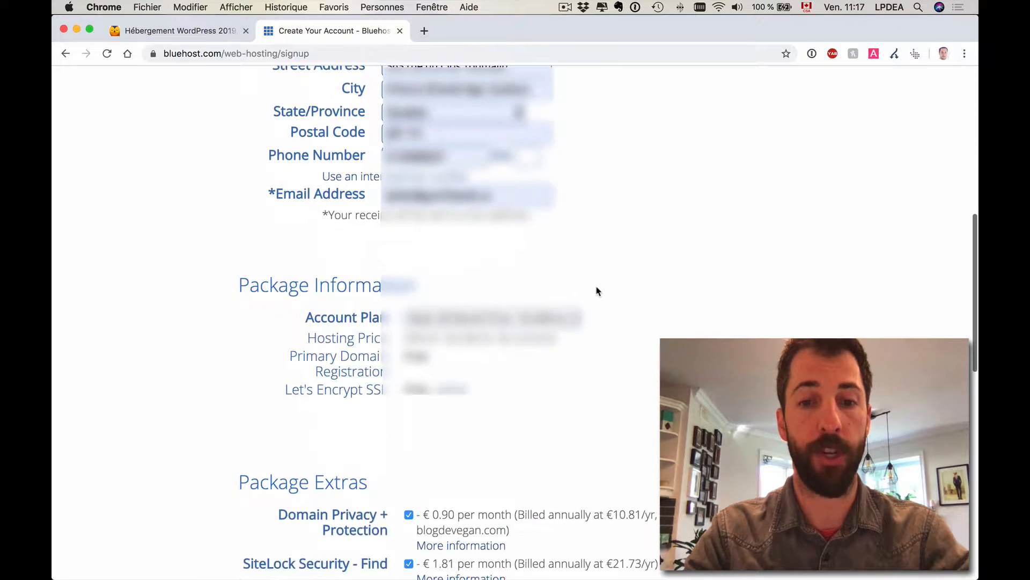
pyautogui.click(517, 213)
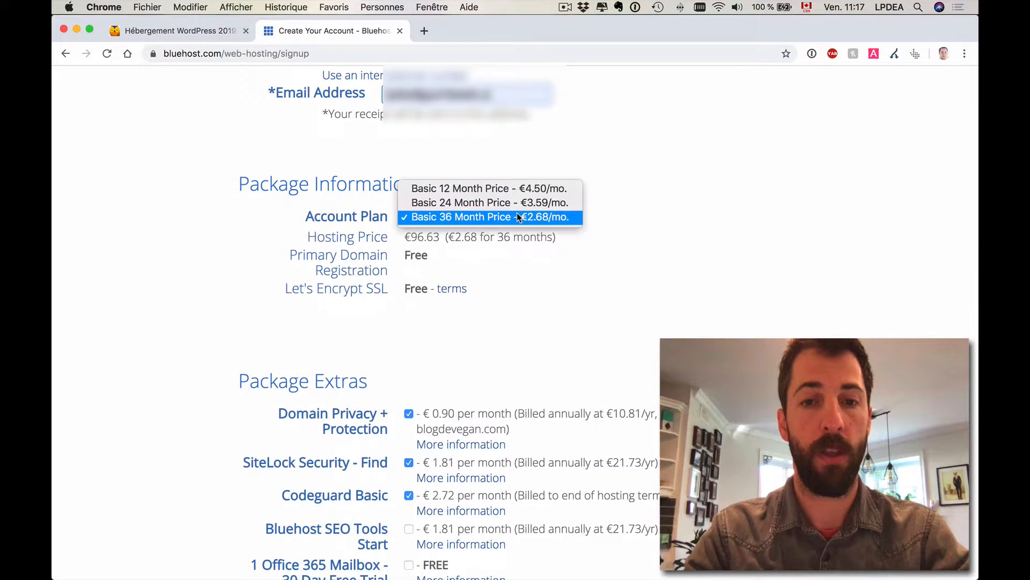
pyautogui.click(587, 229)
pyautogui.click(558, 219)
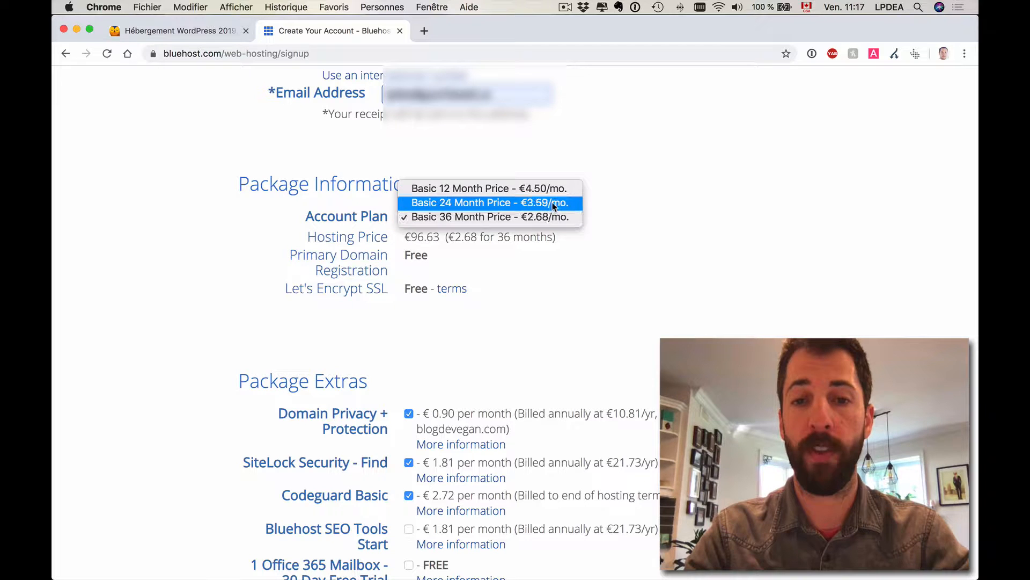
pyautogui.click(550, 188)
pyautogui.click(548, 217)
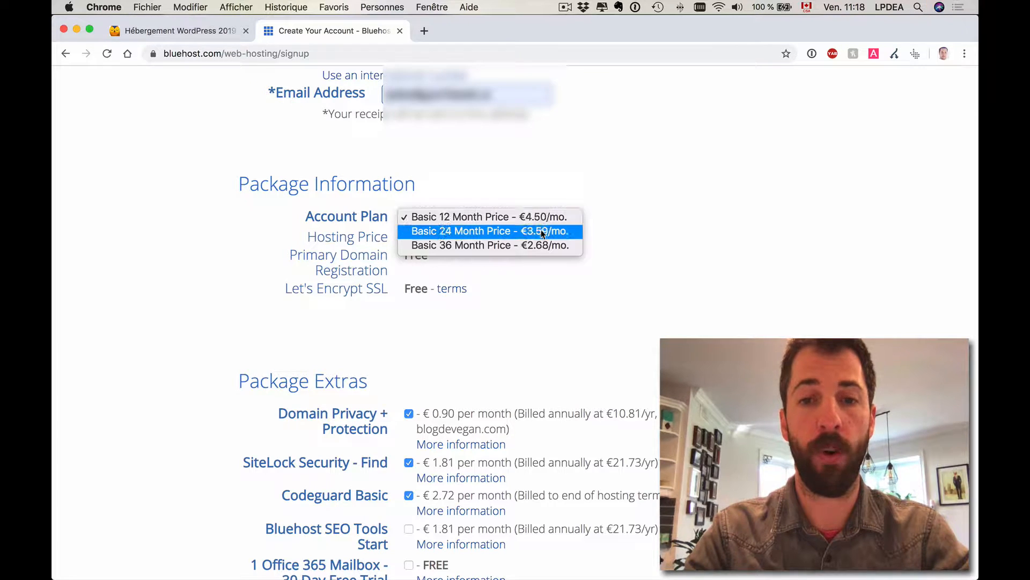
pyautogui.click(543, 232)
pyautogui.click(553, 218)
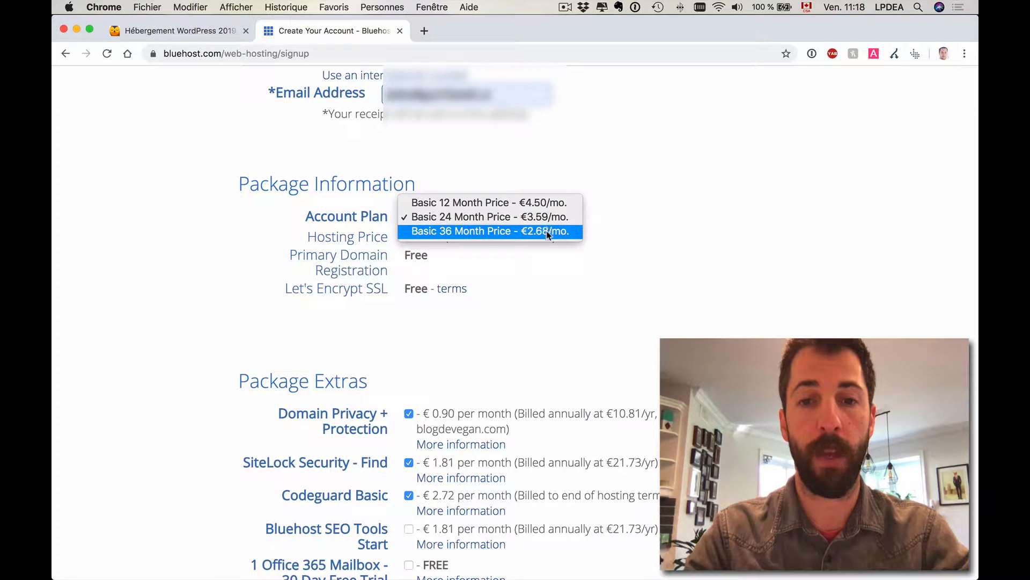
pyautogui.click(577, 230)
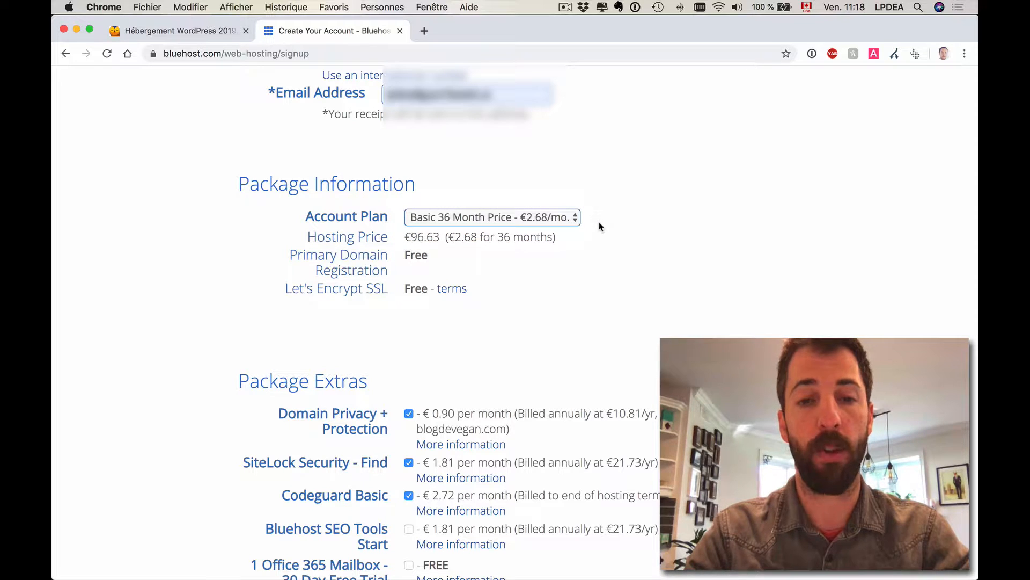
# Step: Set the account plan to Basic 12 Month Price
pyautogui.click(570, 218)
pyautogui.click(561, 189)
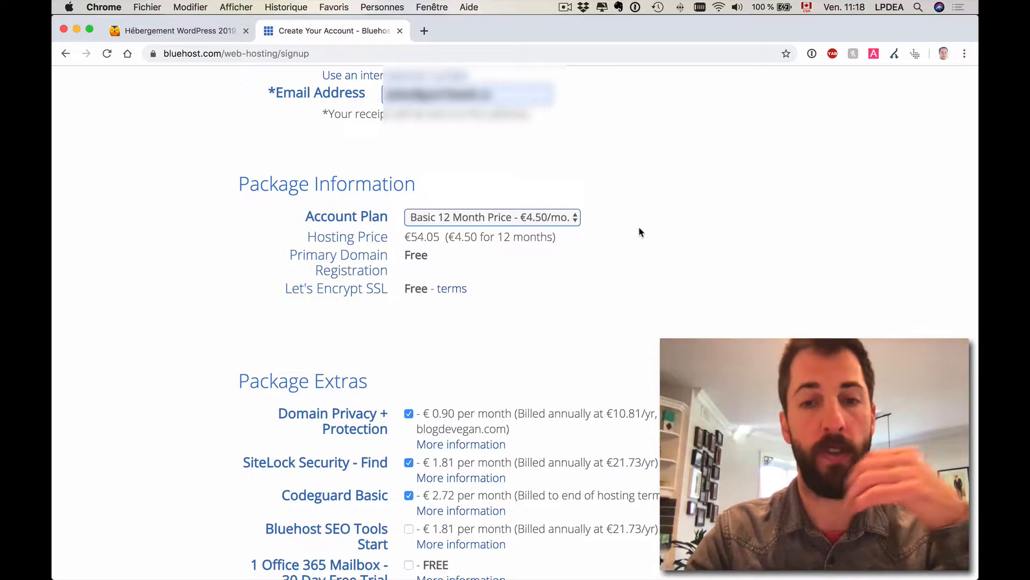
pyautogui.scroll(-5, 544, 259)
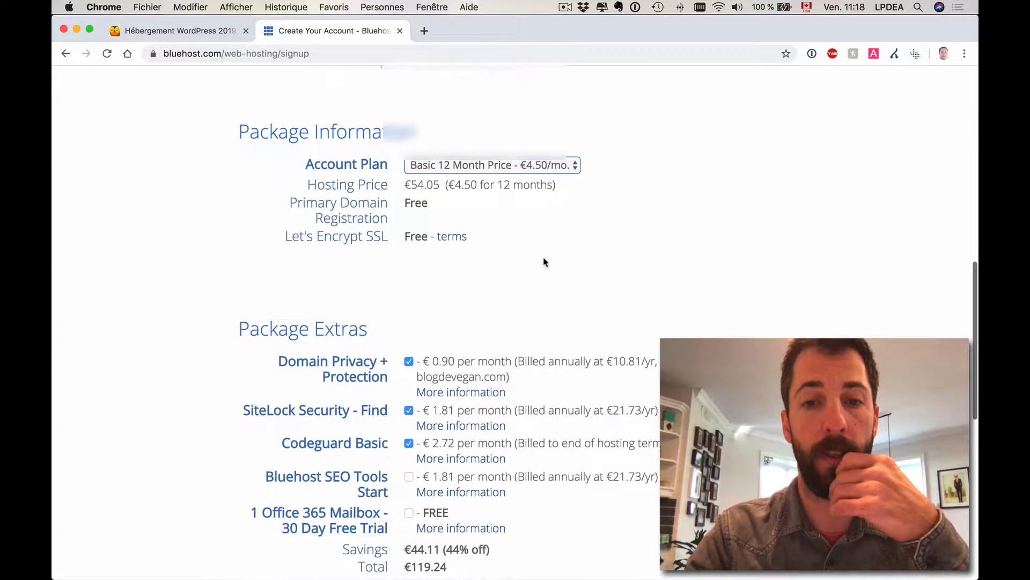
pyautogui.scroll(3, 545, 261)
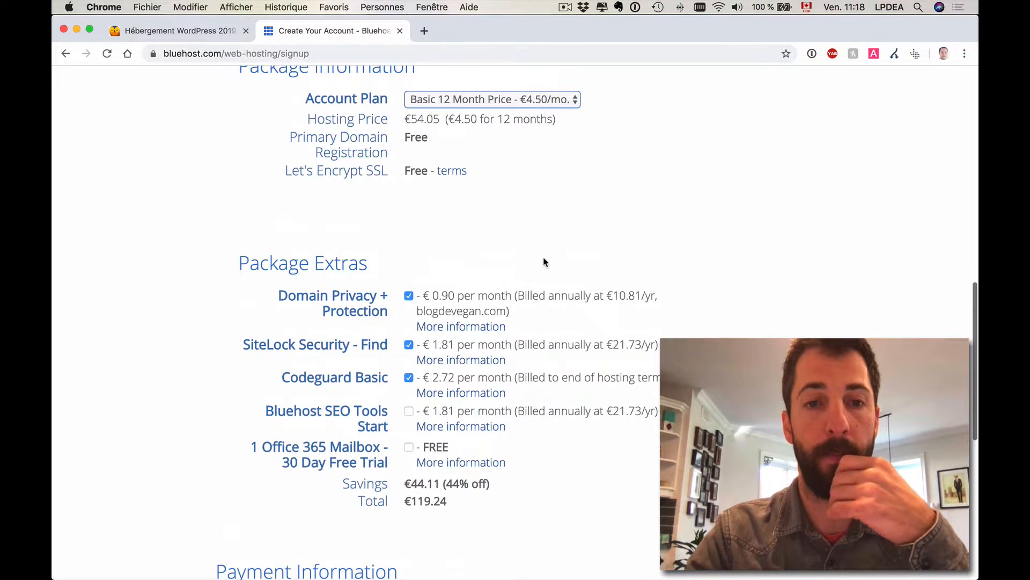
# Step: Remove Domain Privacy + Protection from the package extras and confirm turning it off
pyautogui.scroll(-4, 545, 262)
pyautogui.scroll(-1, 545, 261)
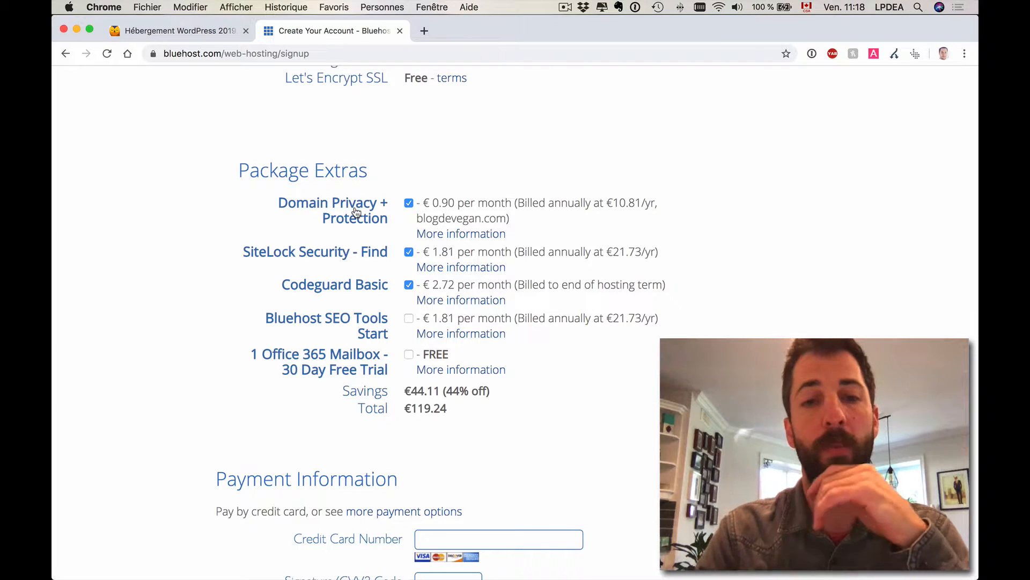
pyautogui.click(409, 203)
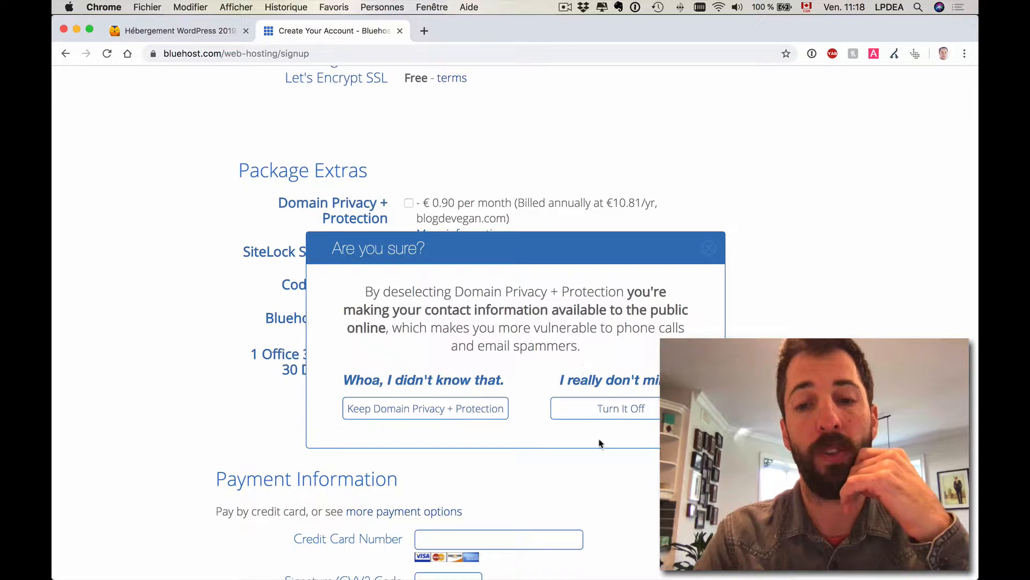
pyautogui.click(593, 409)
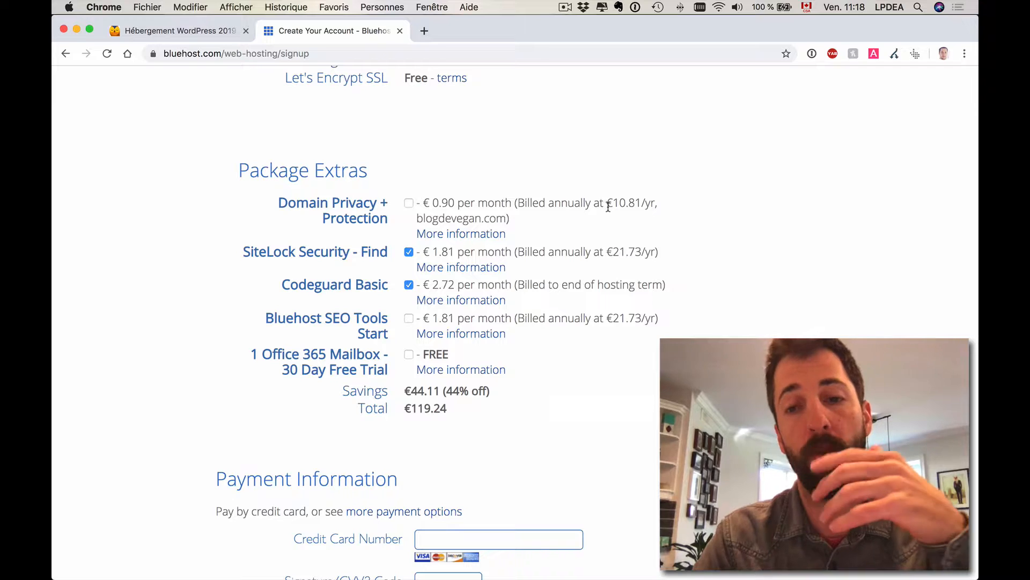
pyautogui.moveTo(634, 204); pyautogui.dragTo(620, 205)
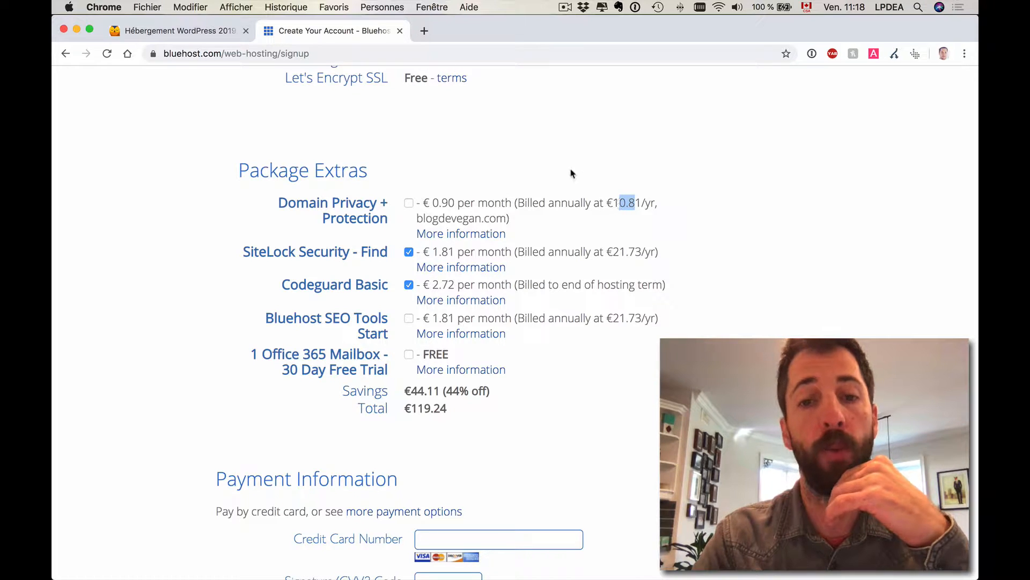
pyautogui.click(571, 172)
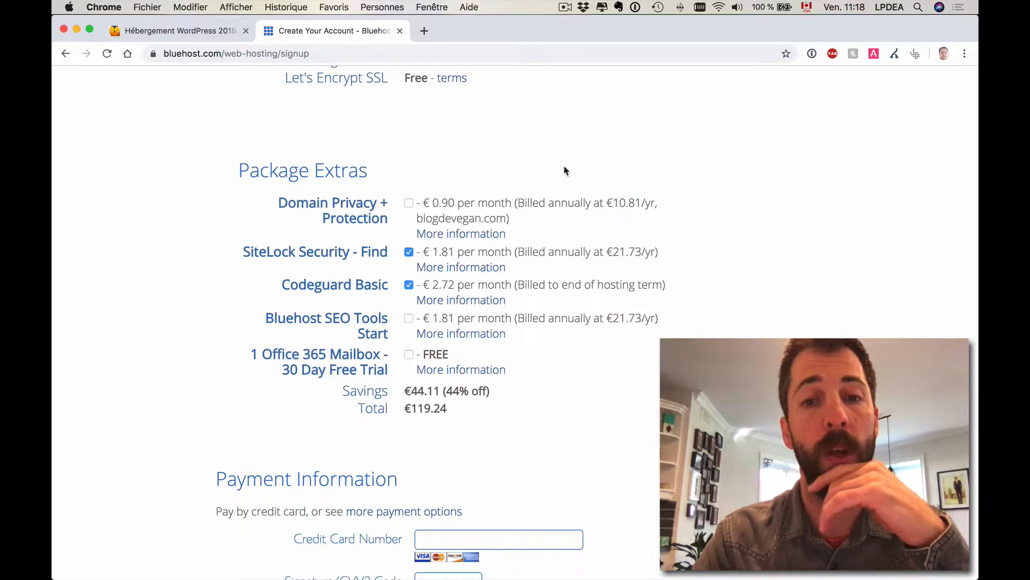
# Step: Deselect SiteLock Security - Find, Codeguard Basic and the 1 Office 365 Mailbox trial in the package extras
pyautogui.click(407, 252)
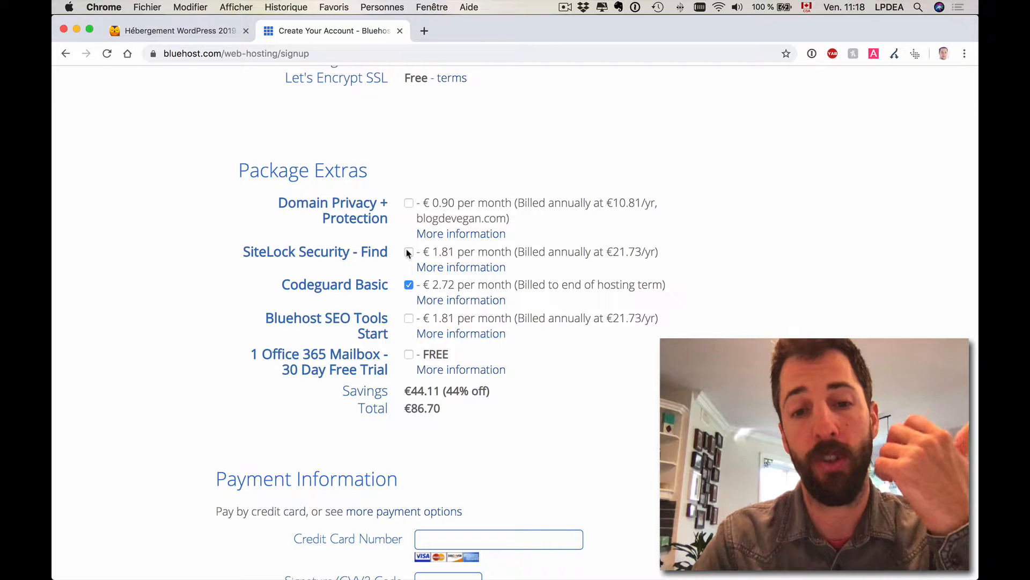
pyautogui.click(409, 285)
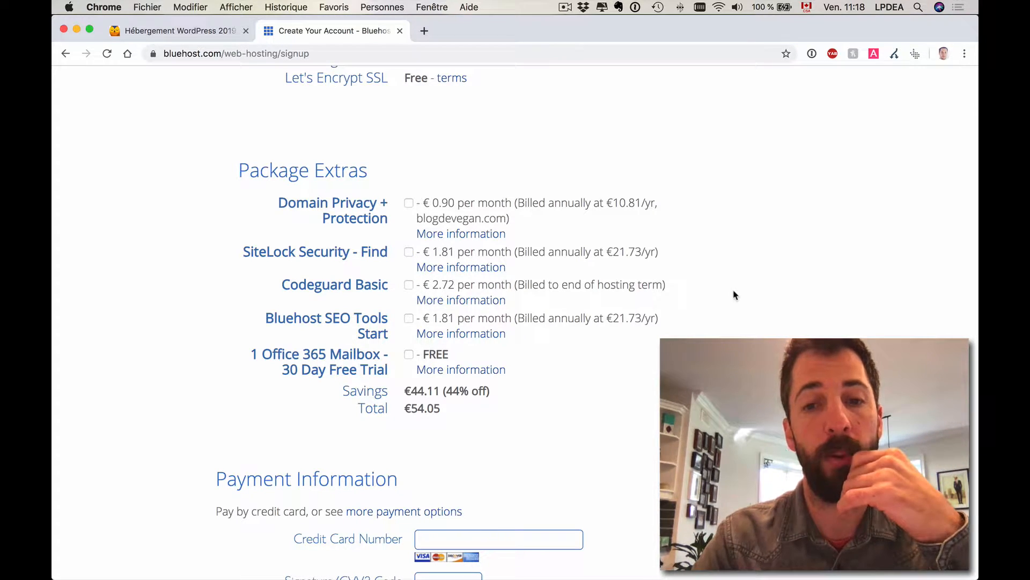
pyautogui.scroll(-3, 734, 295)
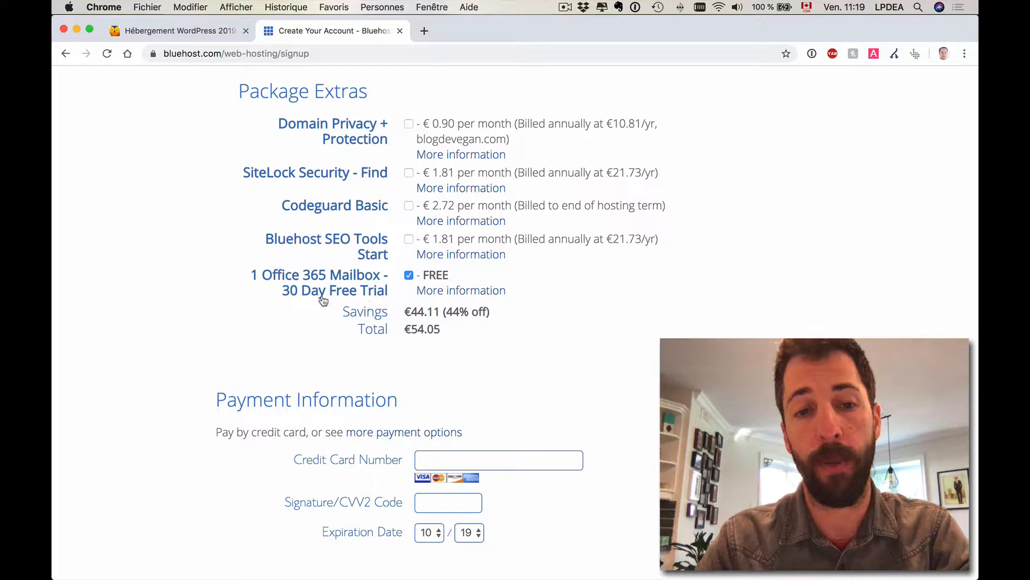
pyautogui.click(409, 276)
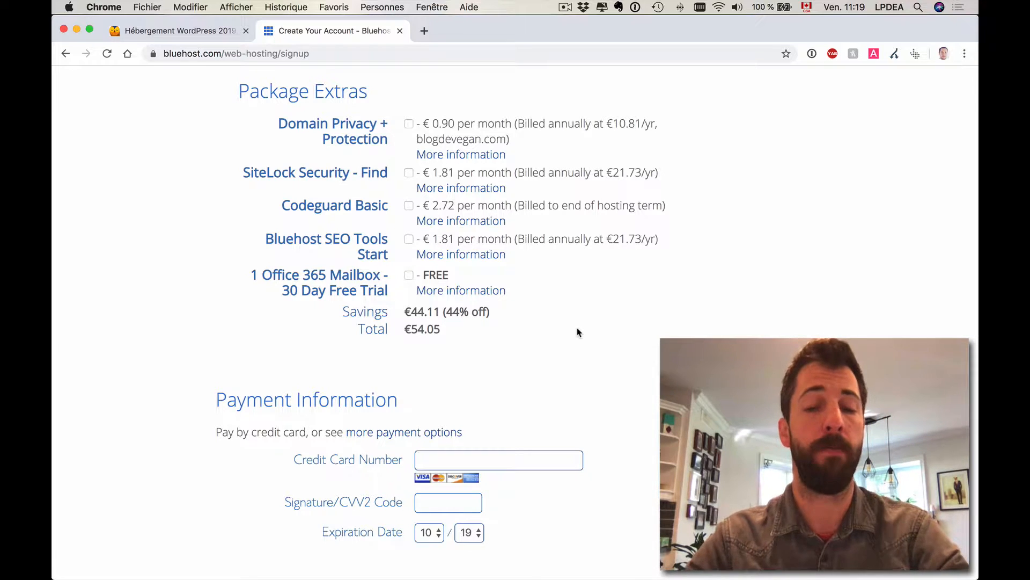
# Step: Fill in the payment information with a saved credit card and enter its Signature/CVV2 code
pyautogui.scroll(-4, 578, 330)
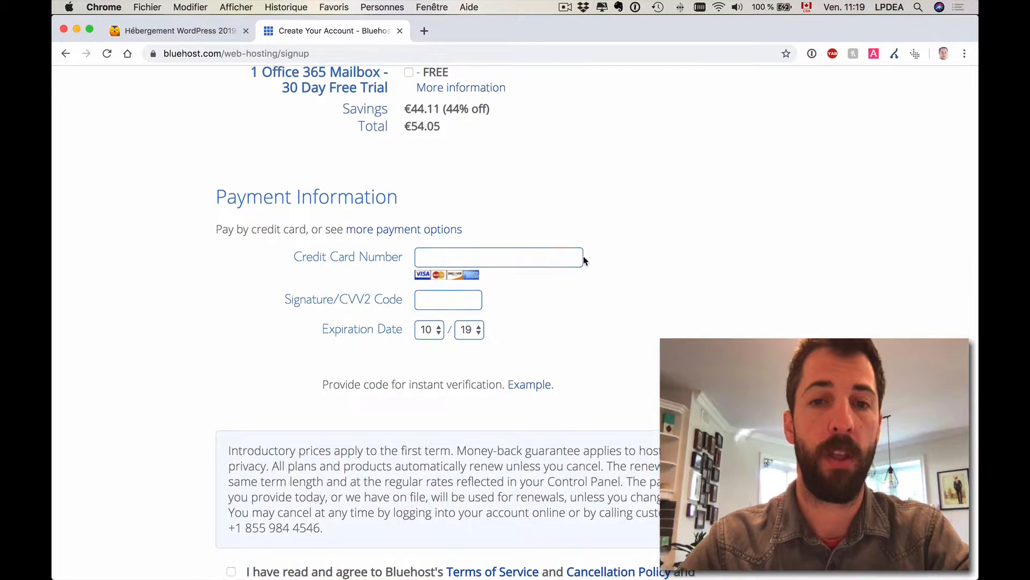
pyautogui.scroll(10, 583, 259)
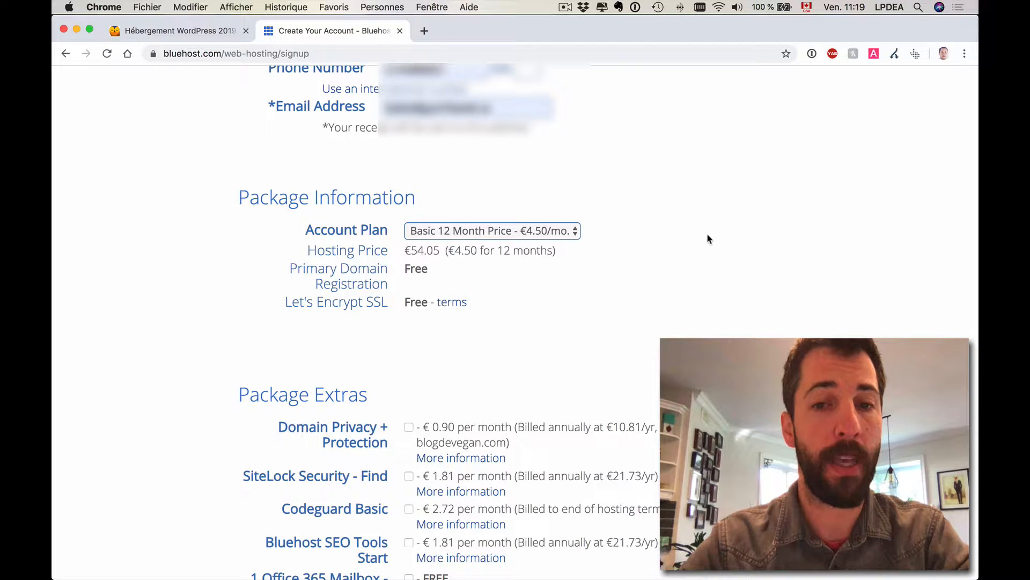
pyautogui.scroll(-9, 708, 238)
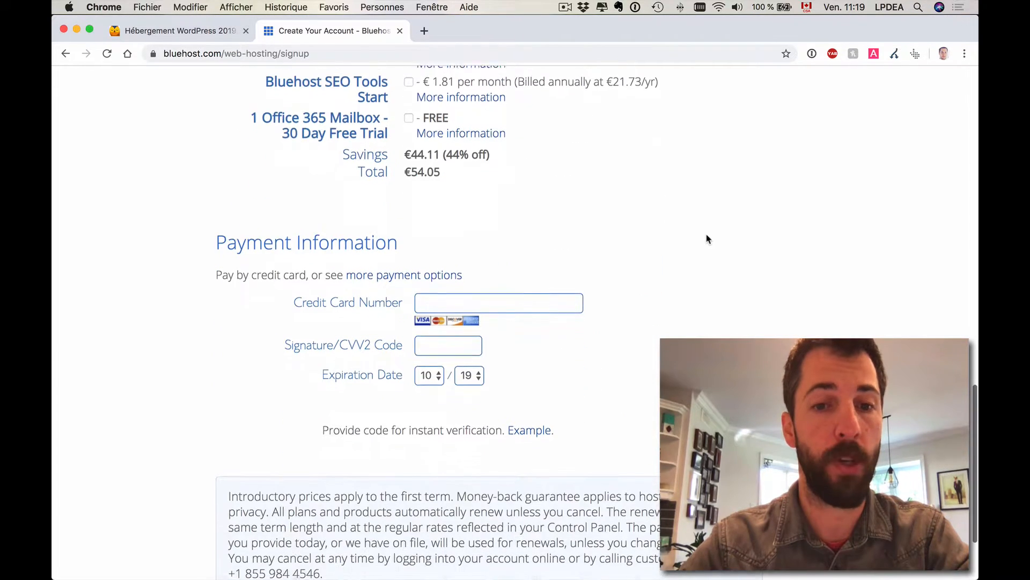
pyautogui.click(537, 300)
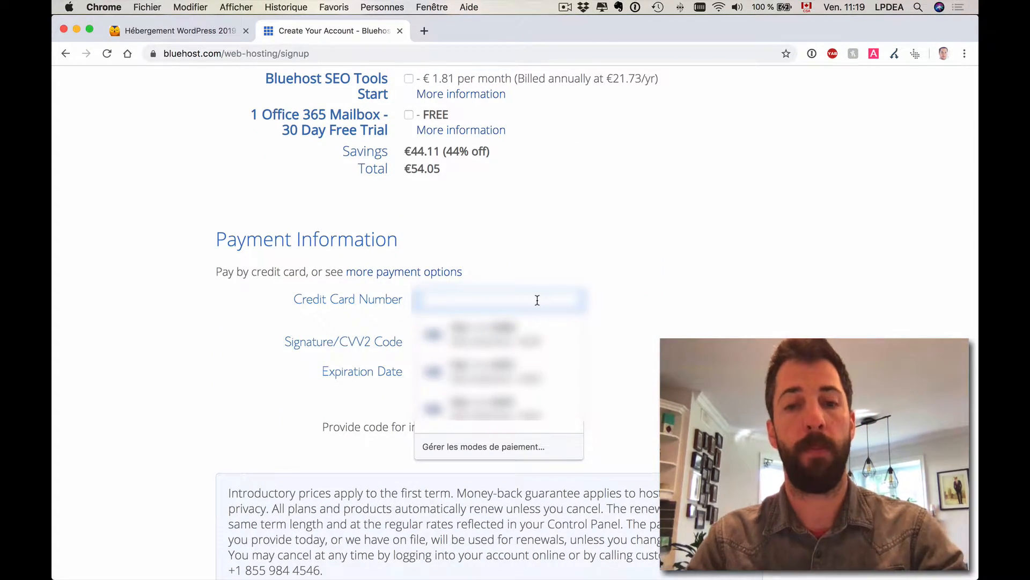
pyautogui.click(525, 324)
pyautogui.click(474, 344)
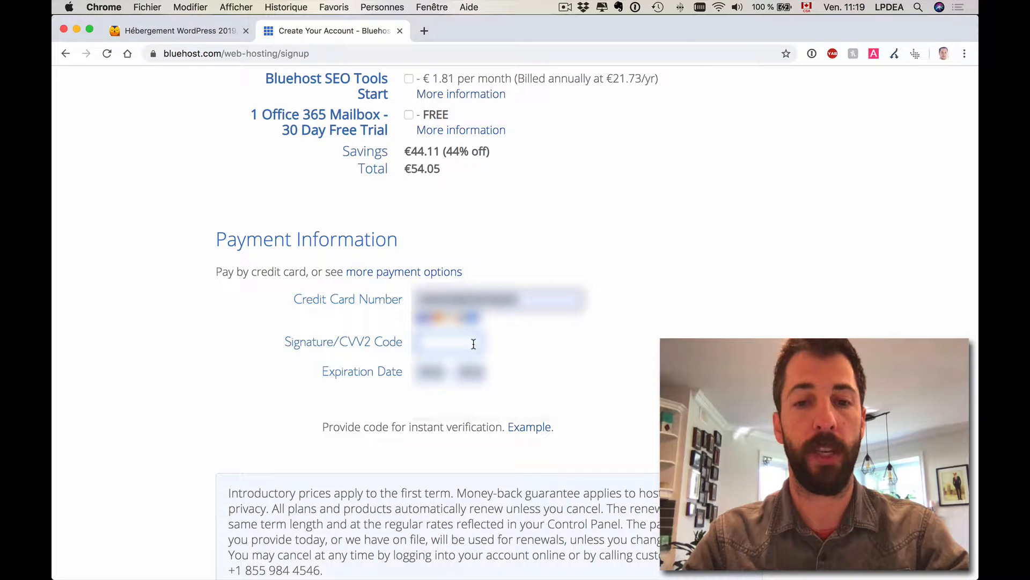
pyautogui.write('**')
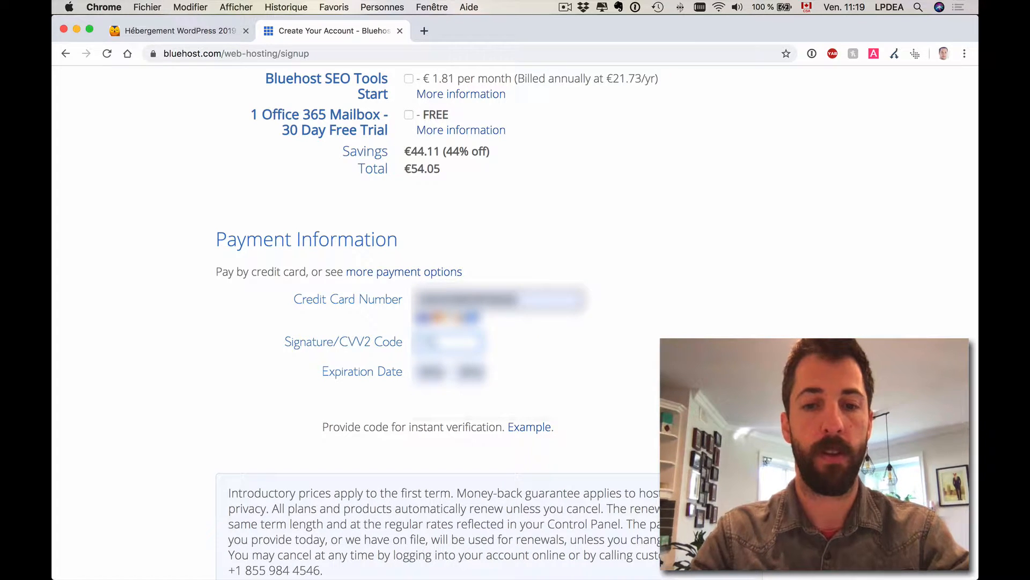
# Step: Agree to Bluehost's Terms of Service, Cancellation Policy and Privacy Policy, and submit the order
pyautogui.scroll(-4, 513, 372)
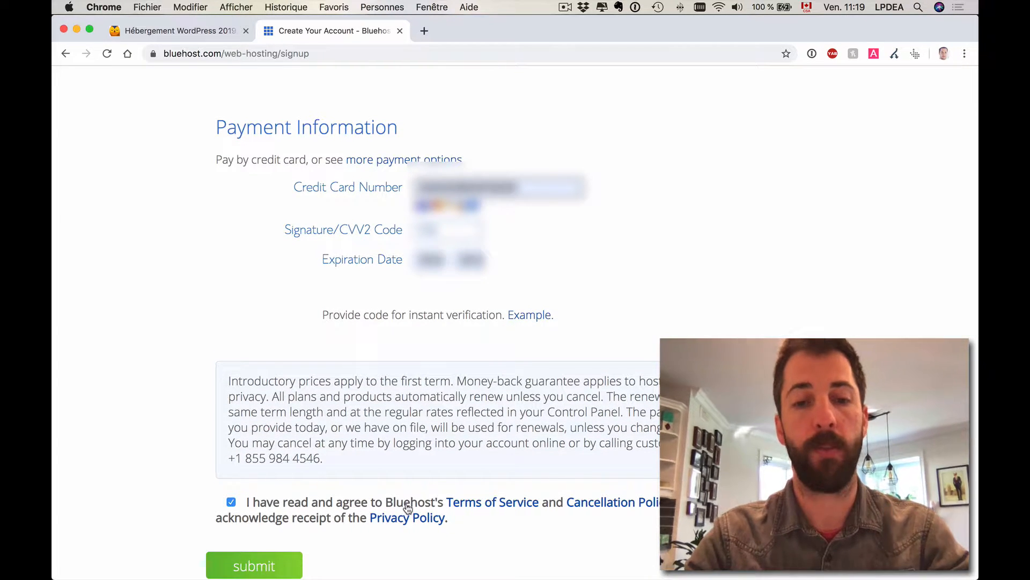
pyautogui.click(269, 568)
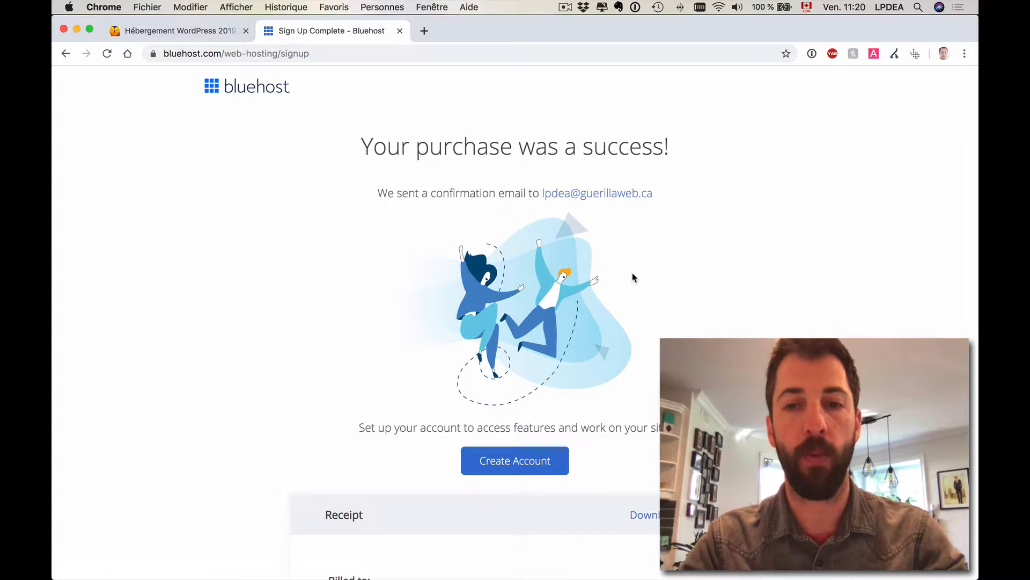
# Step: Review the purchase receipt and go on to create the account
pyautogui.scroll(-1, 736, 283)
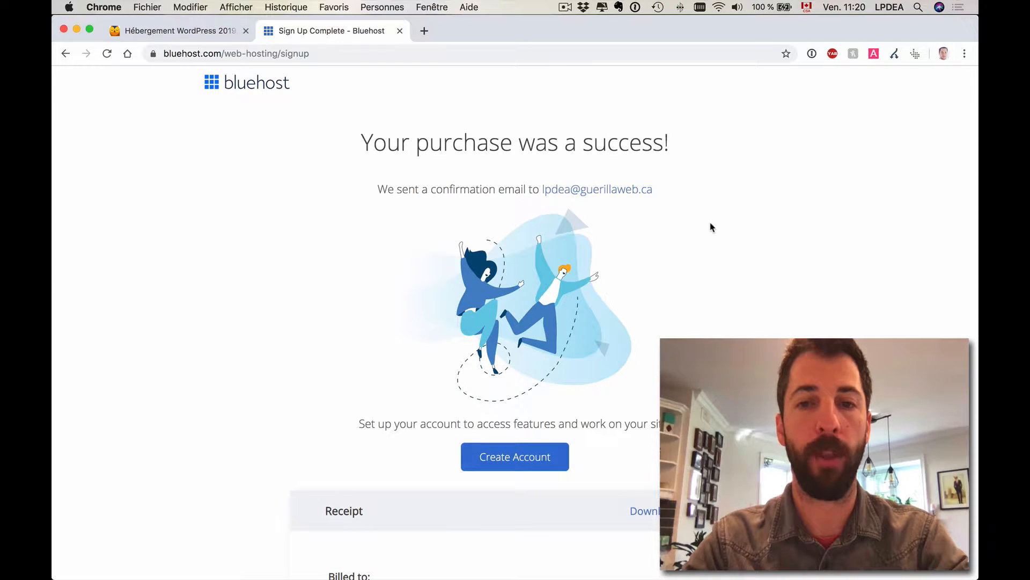
pyautogui.scroll(-8, 711, 228)
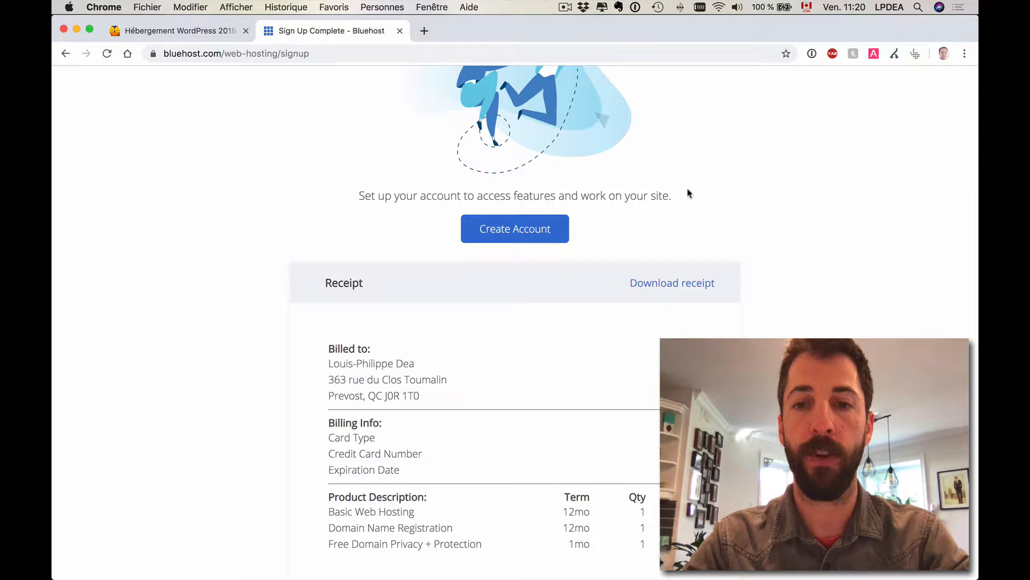
pyautogui.scroll(-5, 689, 193)
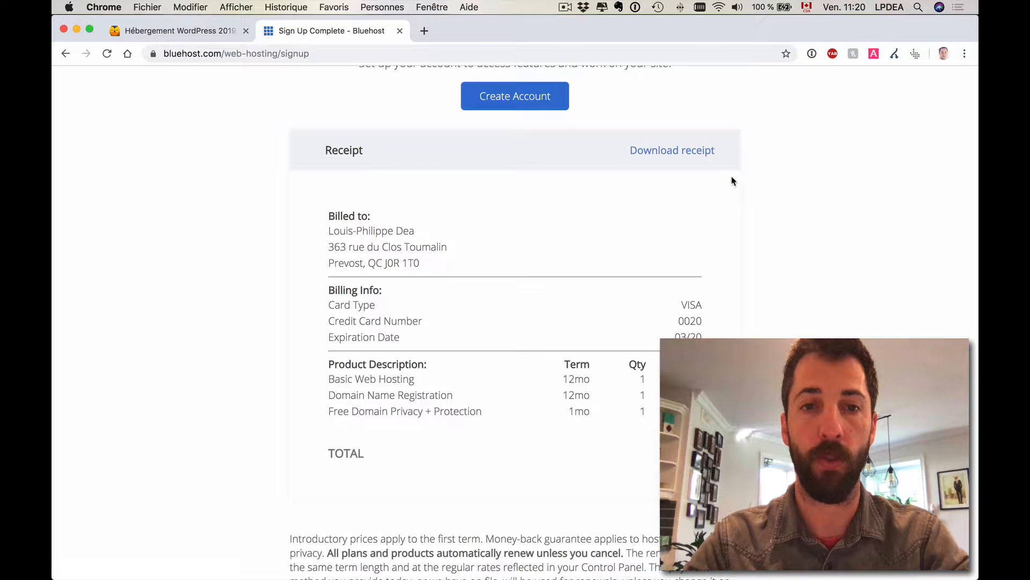
pyautogui.scroll(-3, 788, 213)
pyautogui.scroll(10, 789, 212)
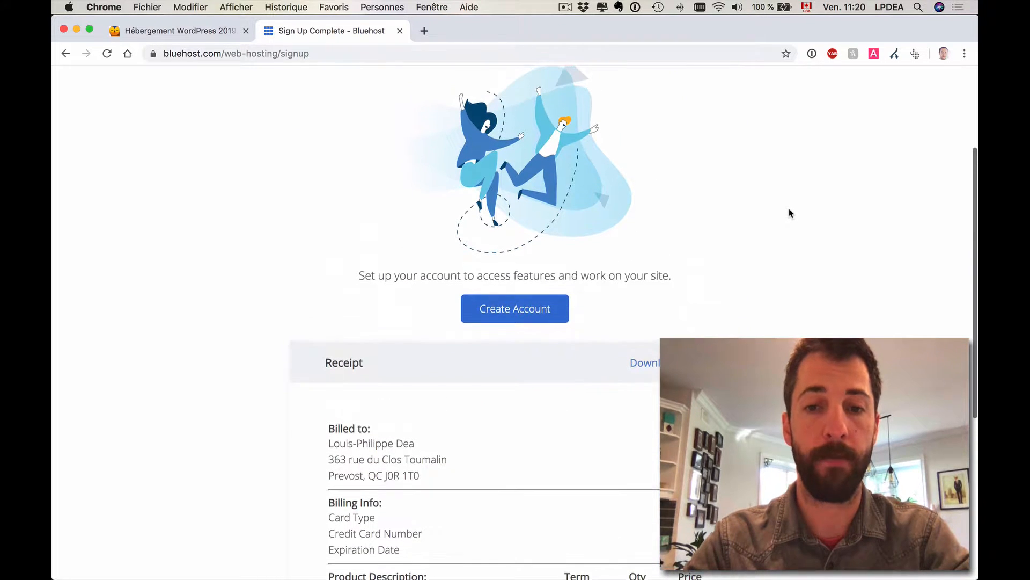
pyautogui.click(531, 316)
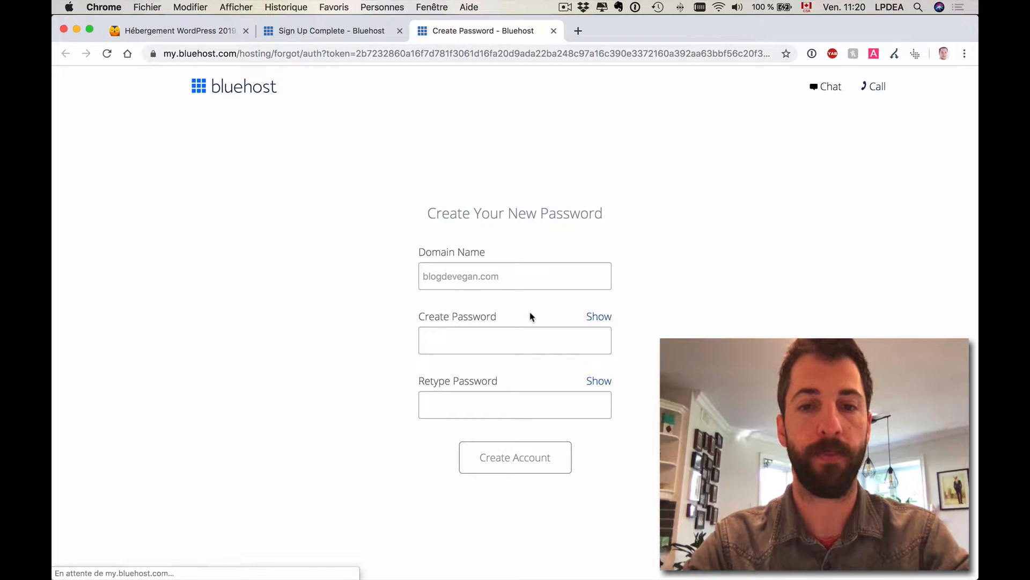
# Step: Fill both new password fields with the browser's suggested secure password and copy that password
pyautogui.click(478, 343)
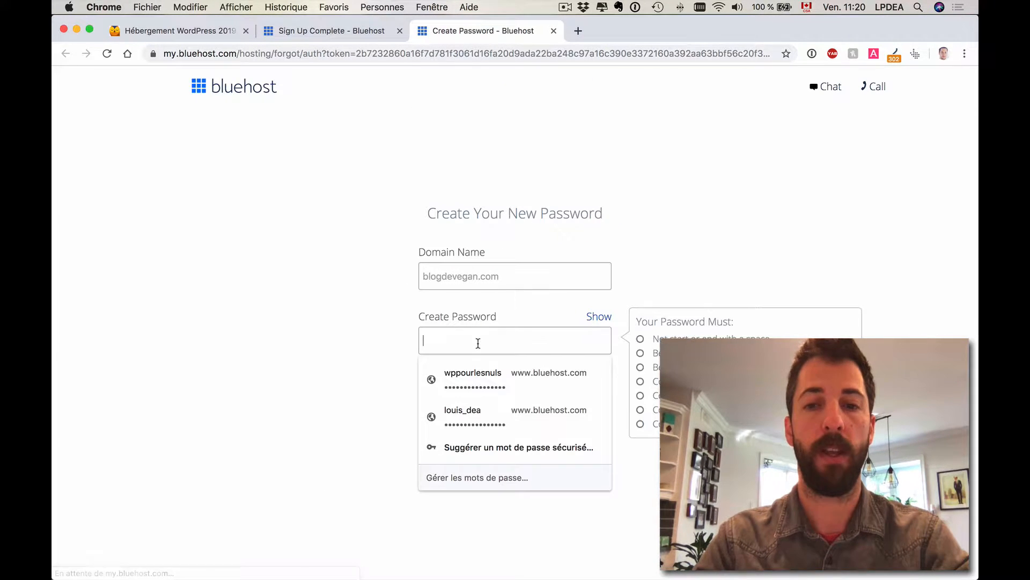
pyautogui.click(599, 320)
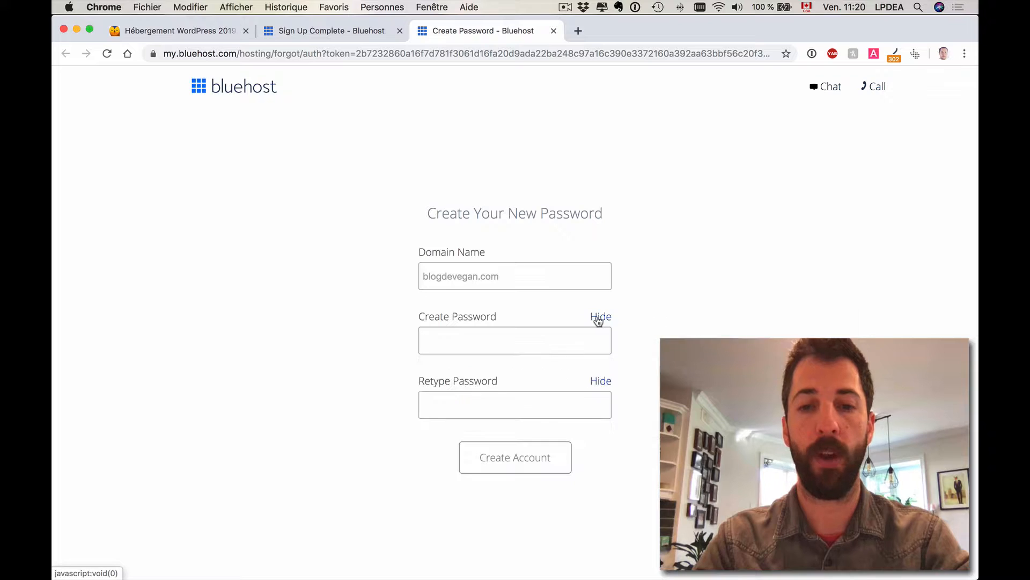
pyautogui.click(595, 319)
pyautogui.click(516, 342)
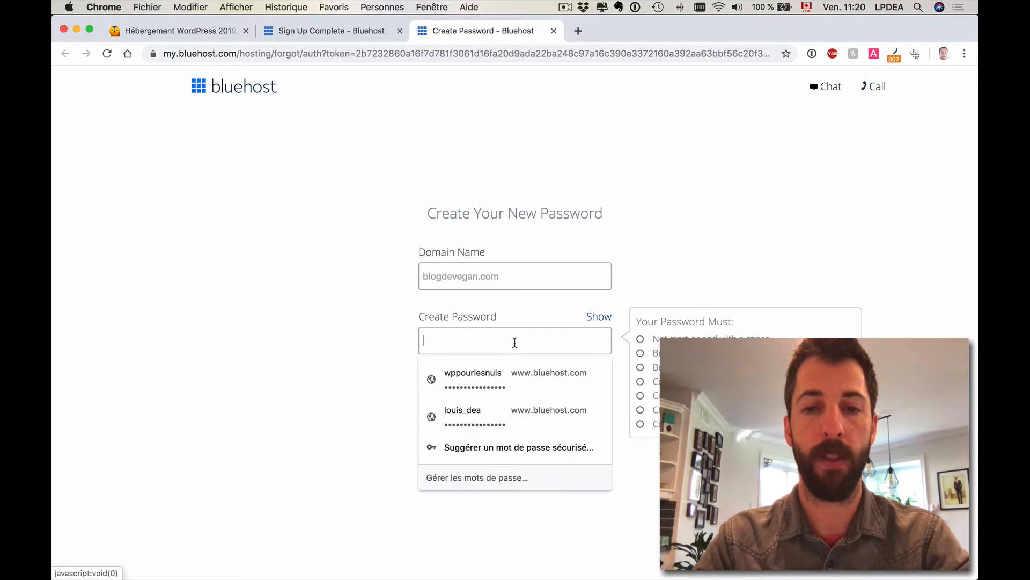
pyautogui.click(485, 443)
pyautogui.click(550, 365)
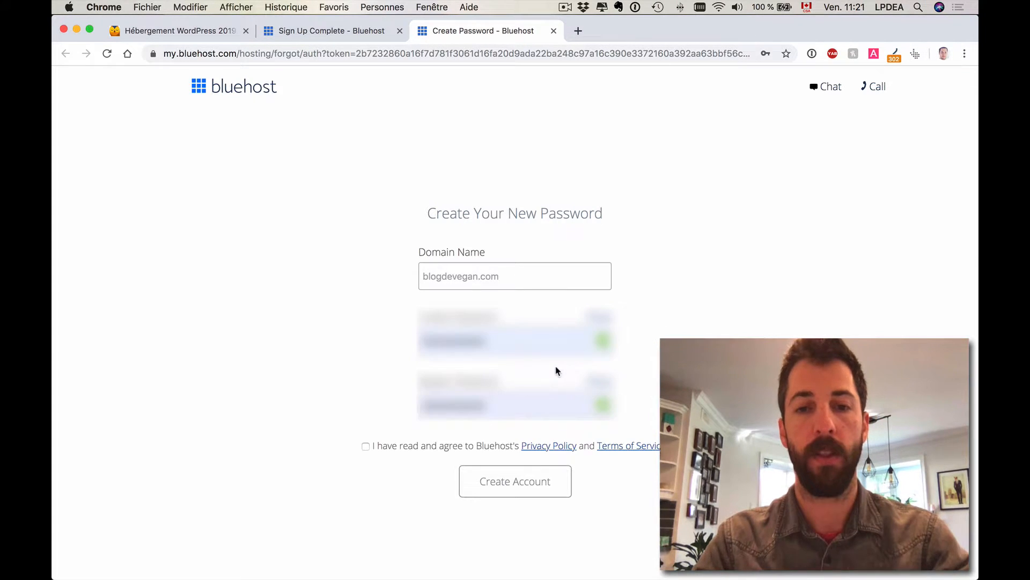
pyautogui.click(530, 334)
pyautogui.press('super+a')
pyautogui.press('super+c')
pyautogui.click(553, 315)
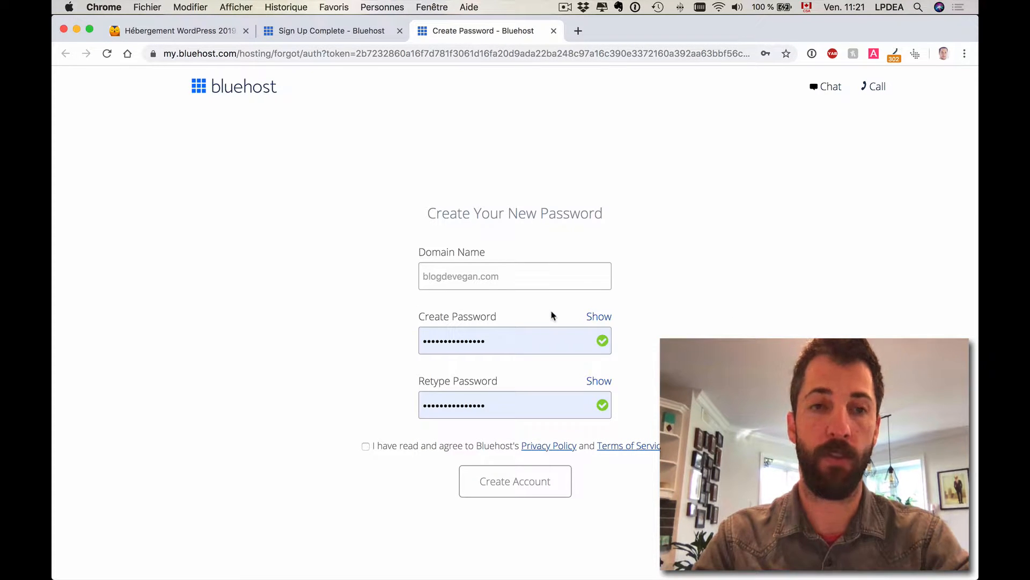
# Step: Agree to Bluehost's Privacy Policy and Terms of Service and create the account
pyautogui.click(441, 447)
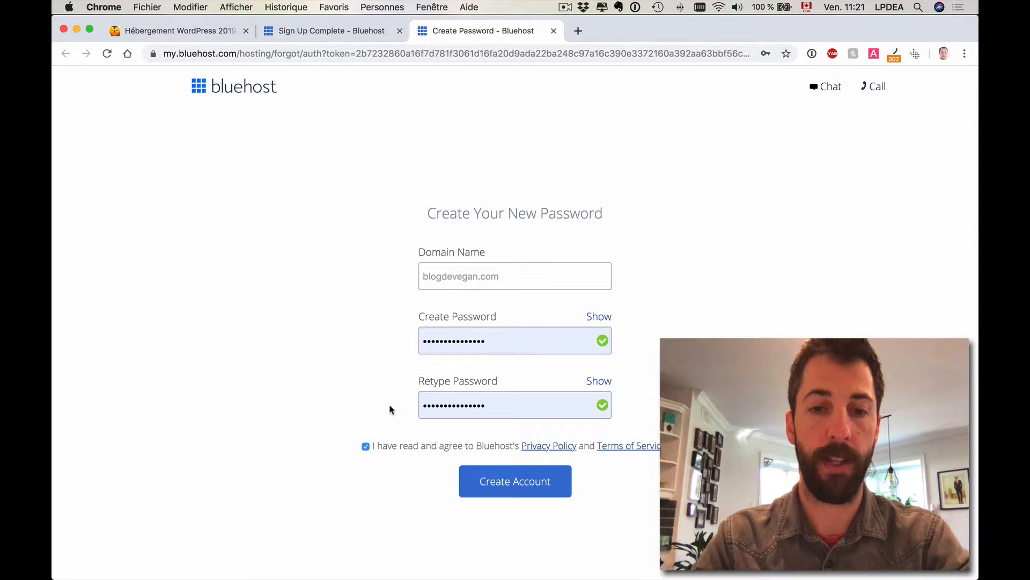
pyautogui.click(499, 479)
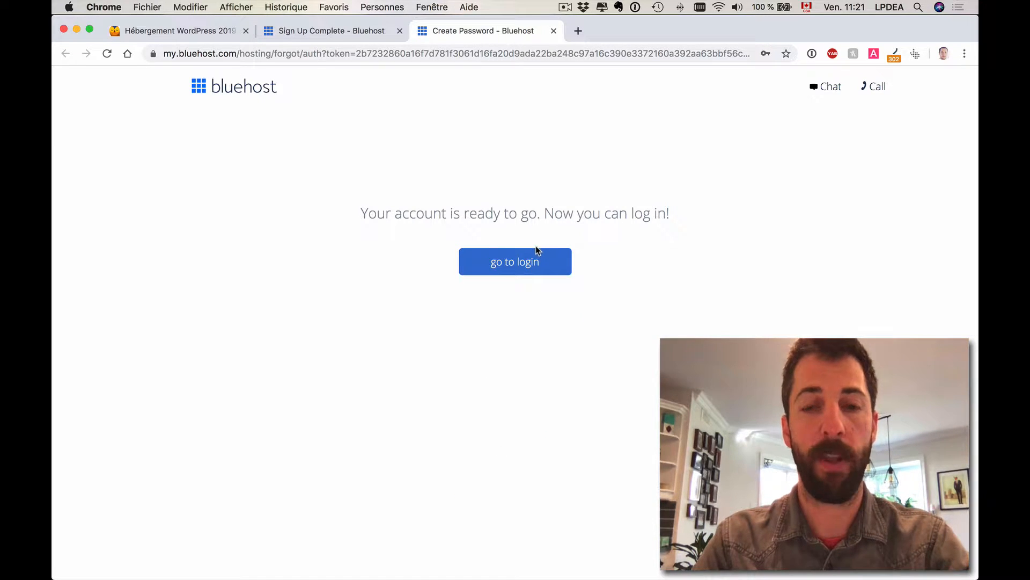
# Step: Go to the hosting login for blogdevegan.com, paste the account password and log in
pyautogui.click(526, 258)
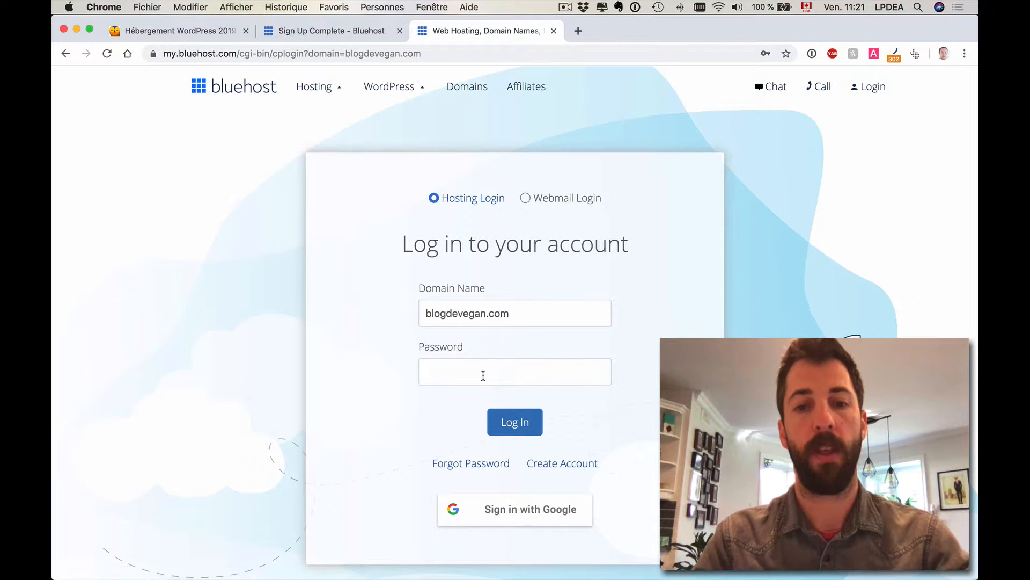
pyautogui.click(483, 375)
pyautogui.press('super+v')
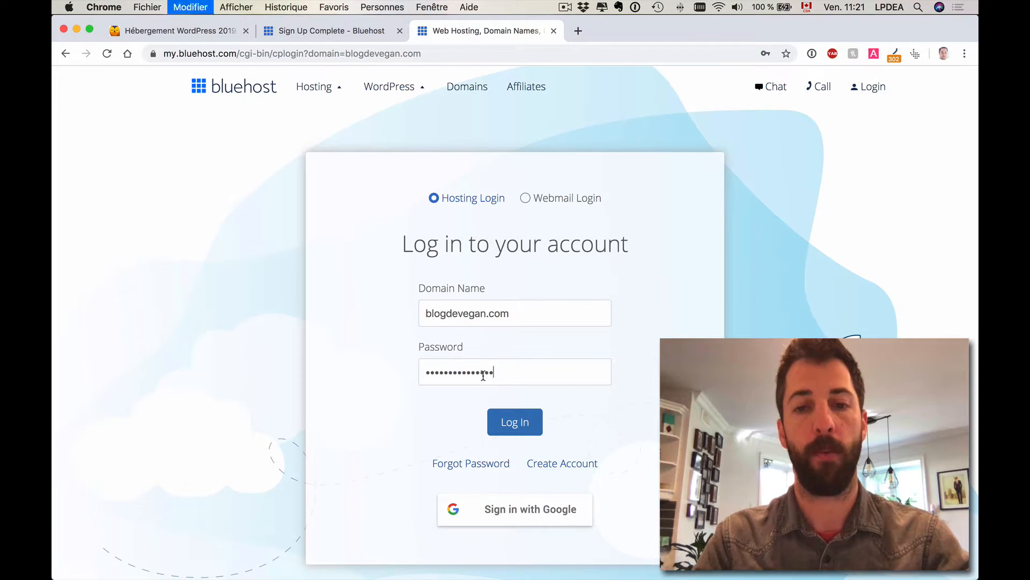
pyautogui.click(519, 427)
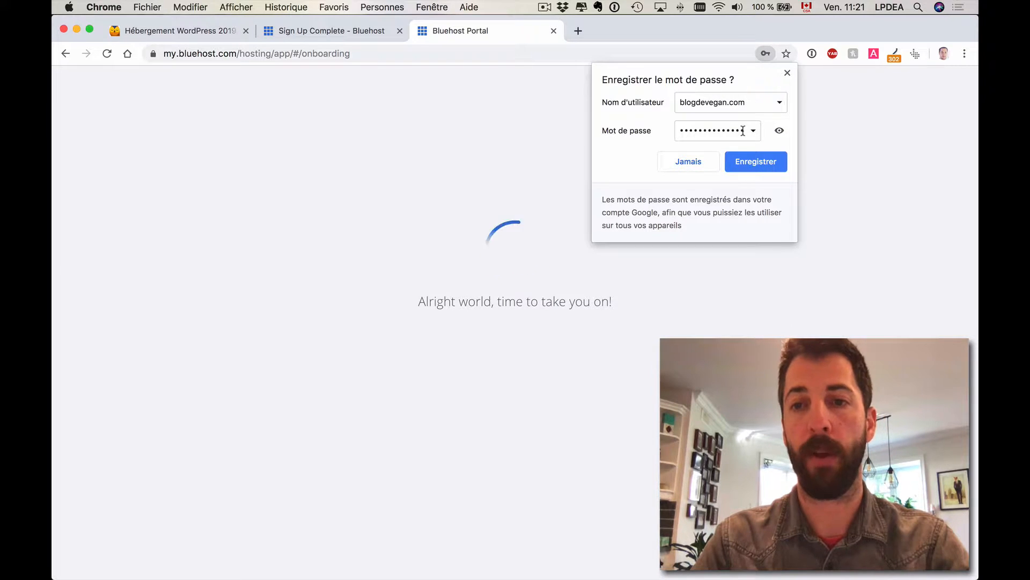
# Step: Save the account password in the browser and name the new site "Blog de Vegan"
pyautogui.click(751, 159)
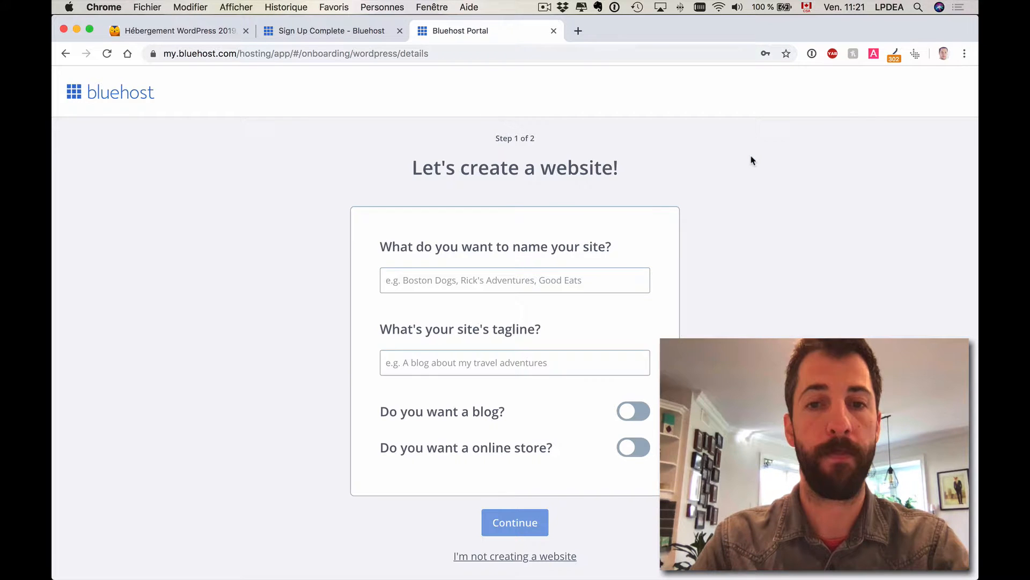
pyautogui.click(526, 282)
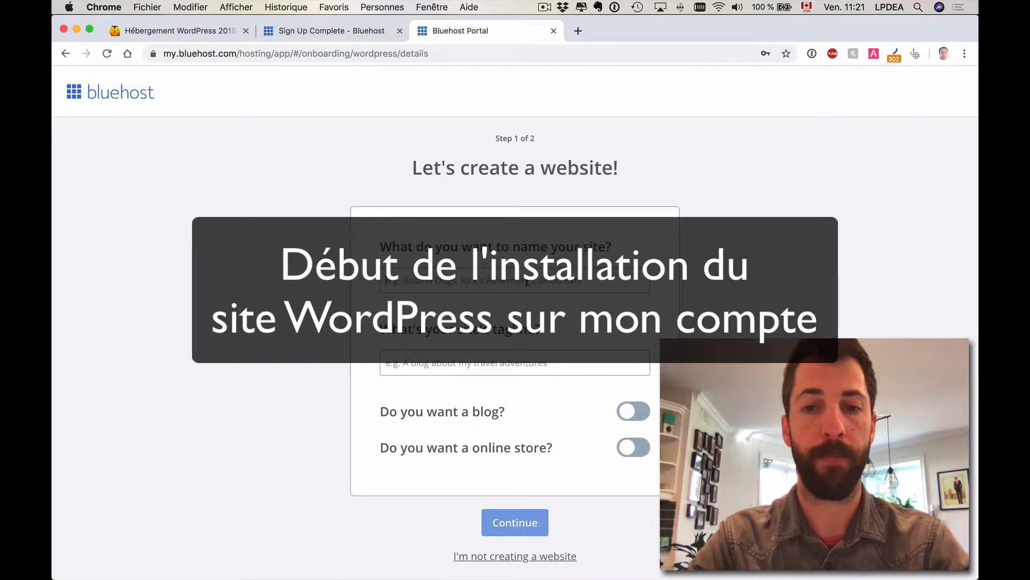
pyautogui.write('Blog de Vegan')
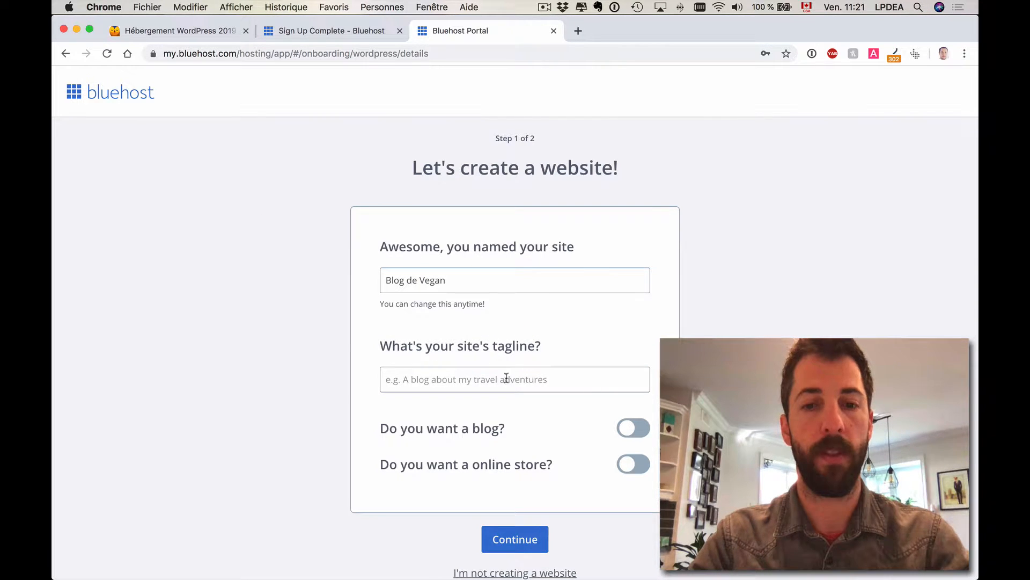
# Step: Set the site's tagline to "Un blog pour les vegans"
pyautogui.scroll(-1, 556, 348)
pyautogui.scroll(1, 556, 348)
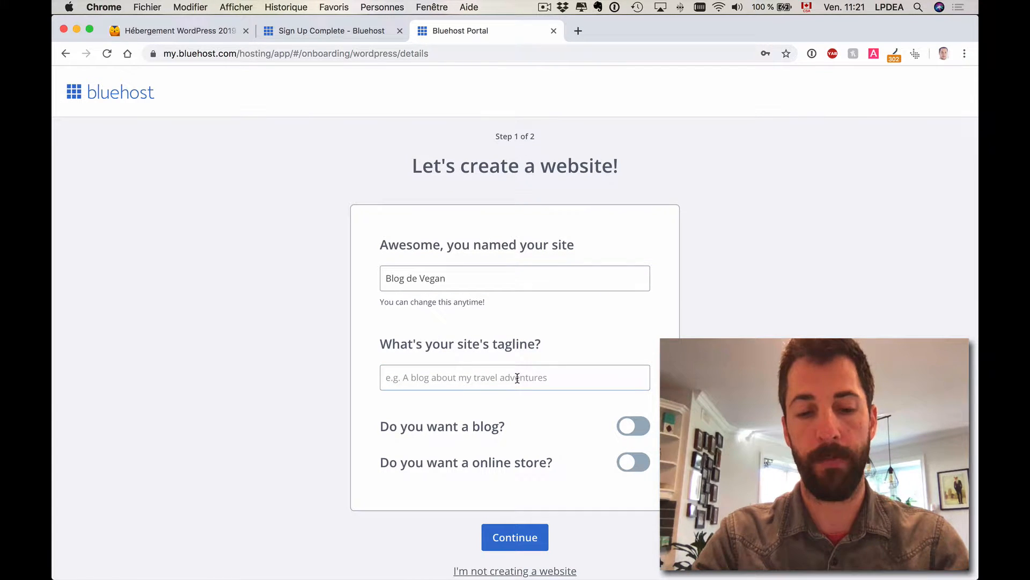
pyautogui.write('Un blog pou')
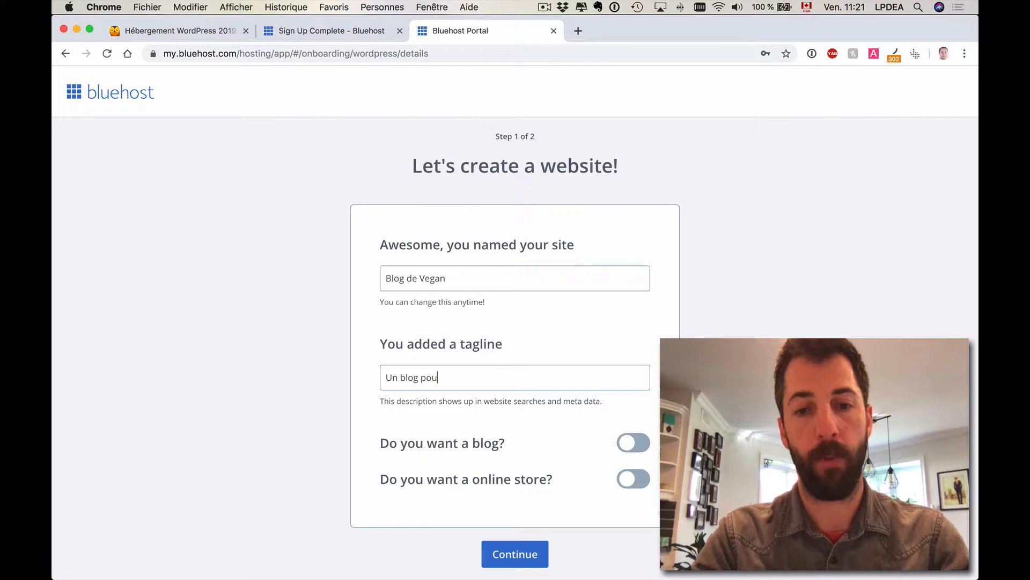
pyautogui.write('r les vegans')
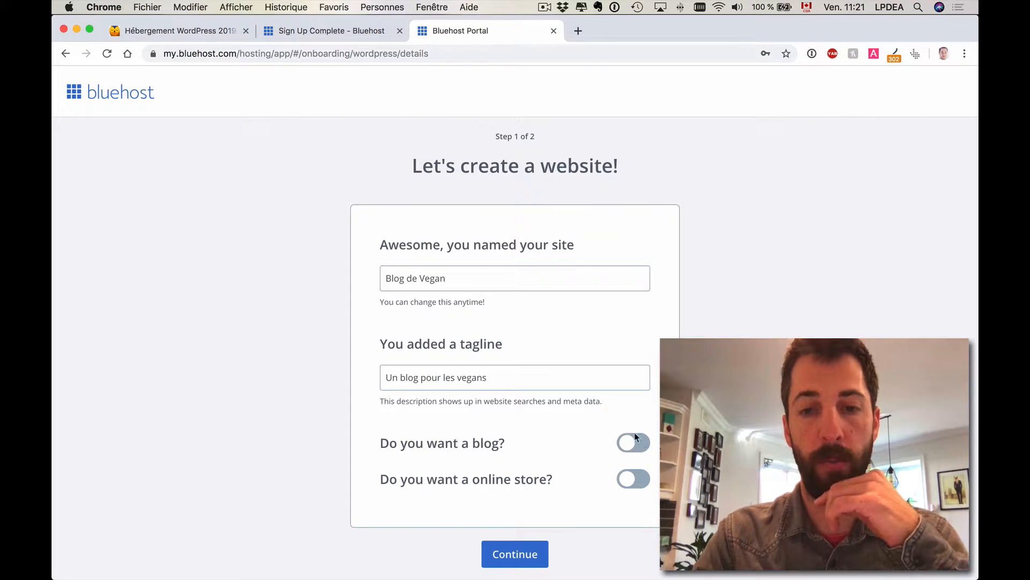
# Step: Add a blog to the site with its posts displayed on "My home page" and continue to the second setup step
pyautogui.click(645, 443)
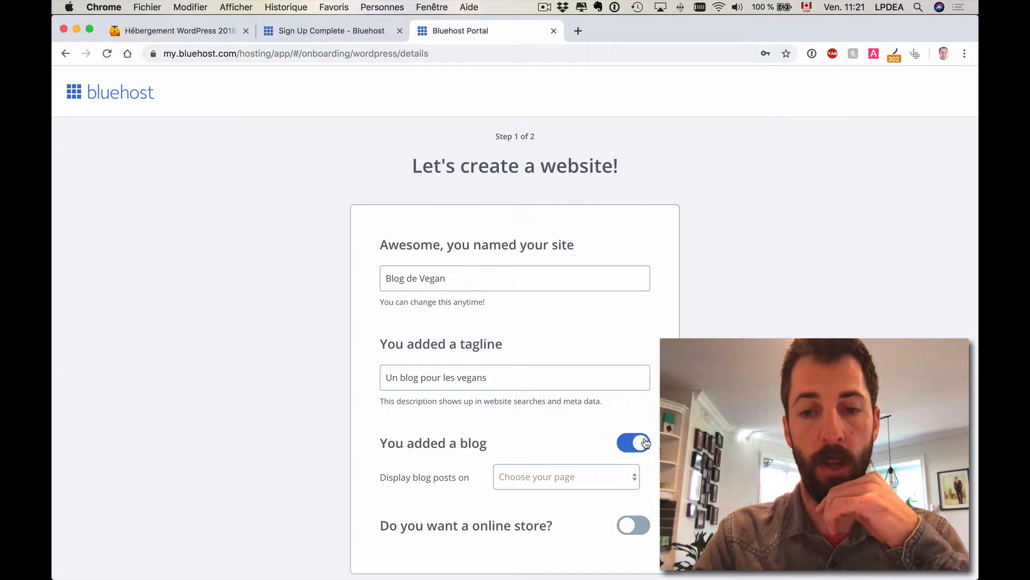
pyautogui.scroll(-2, 565, 436)
pyautogui.click(568, 424)
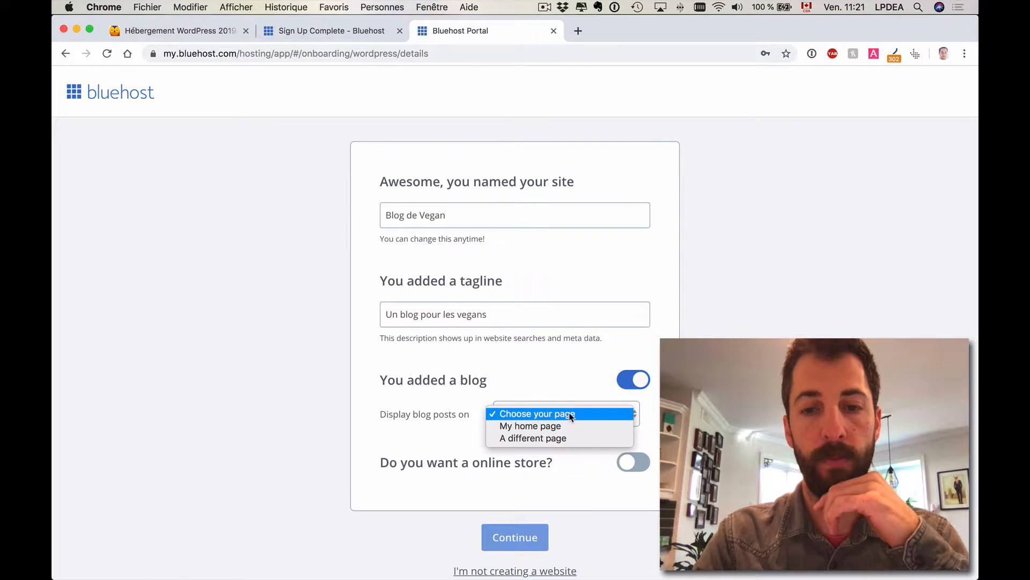
pyautogui.click(533, 398)
pyautogui.click(533, 409)
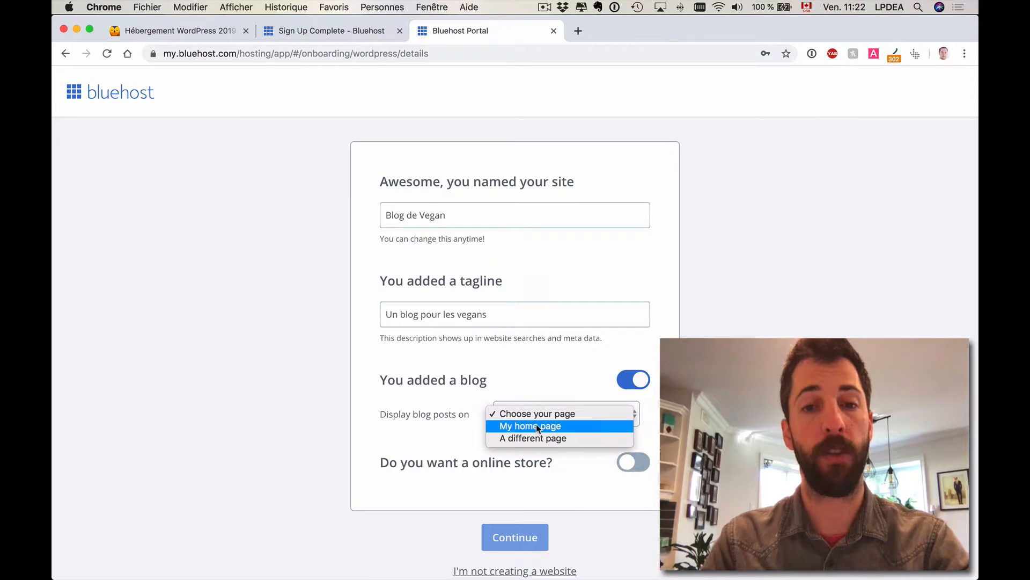
pyautogui.click(536, 425)
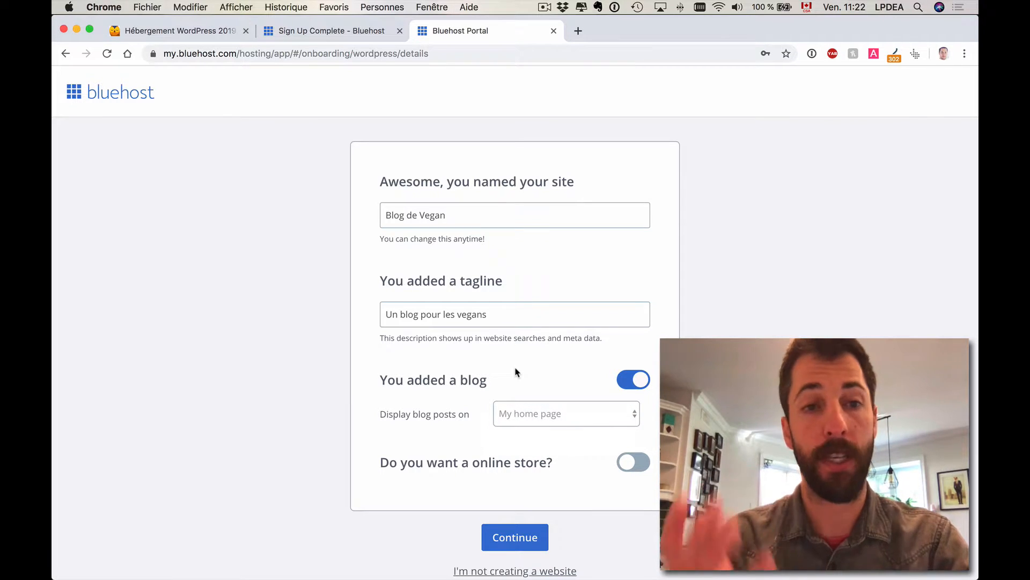
pyautogui.click(527, 543)
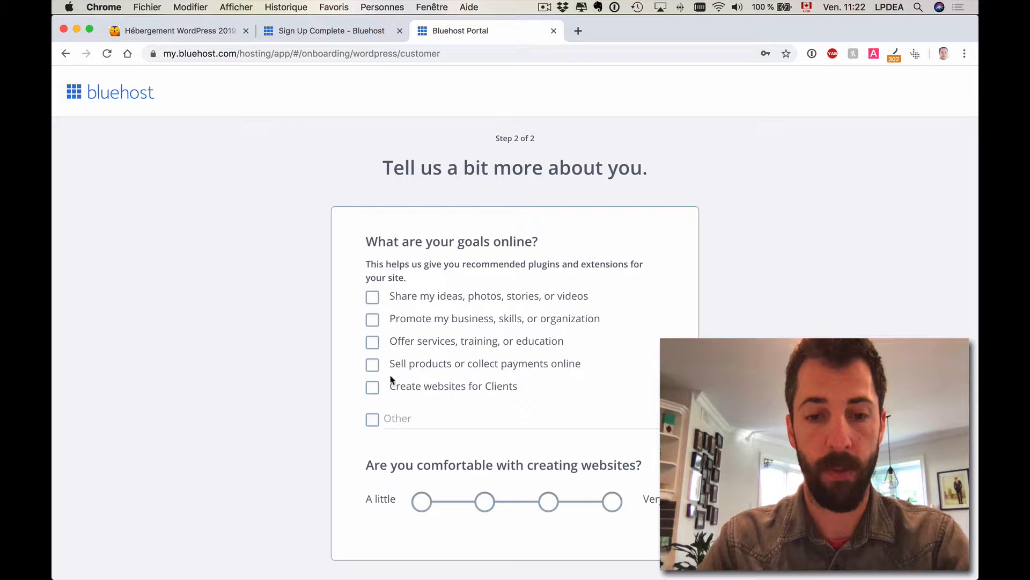
# Step: Select sharing ideas, photos, stories or videos as the goal, choose the highest website-creation comfort level and continue to theme selection
pyautogui.click(373, 297)
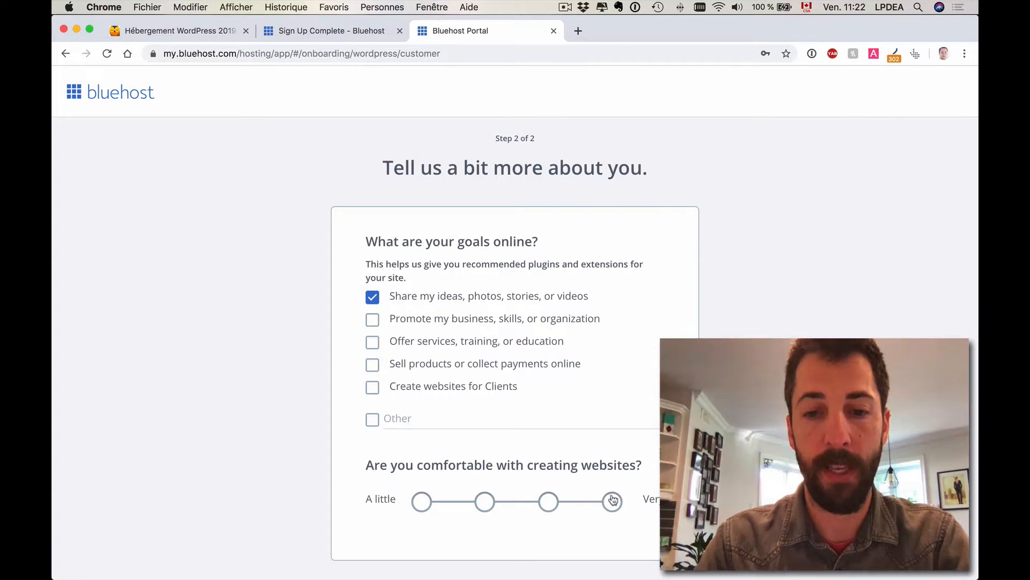
pyautogui.click(486, 506)
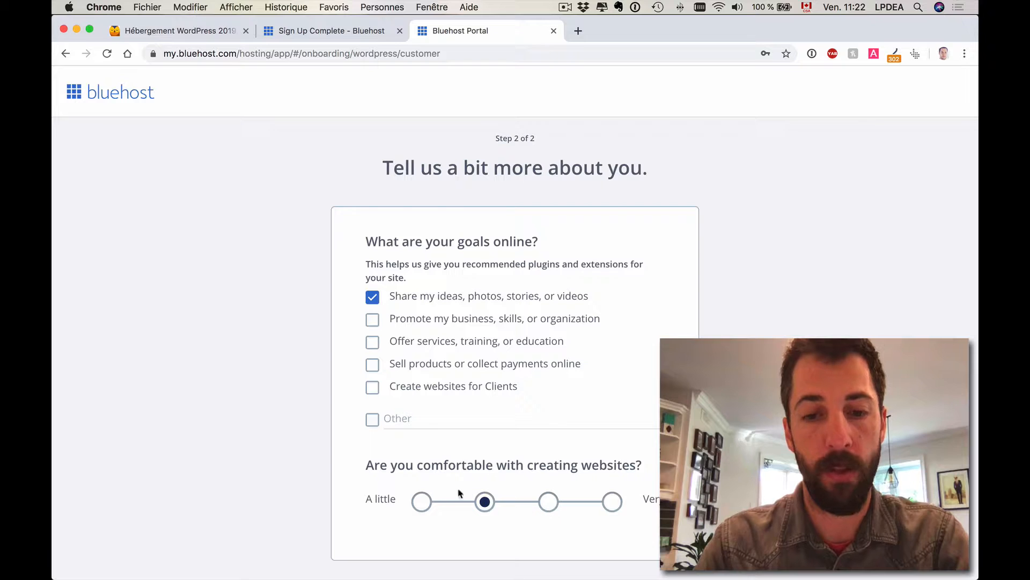
pyautogui.click(549, 506)
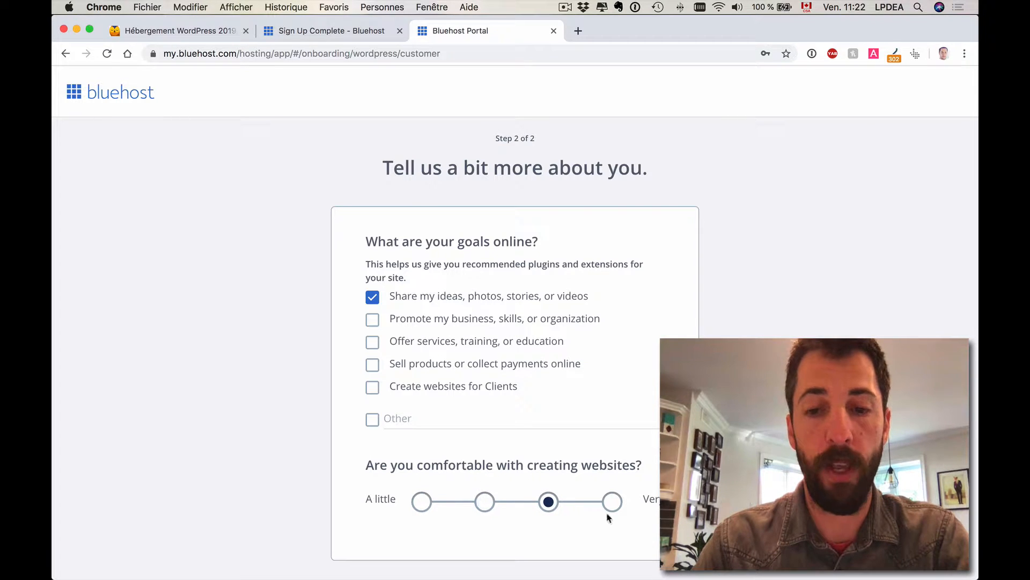
pyautogui.click(611, 503)
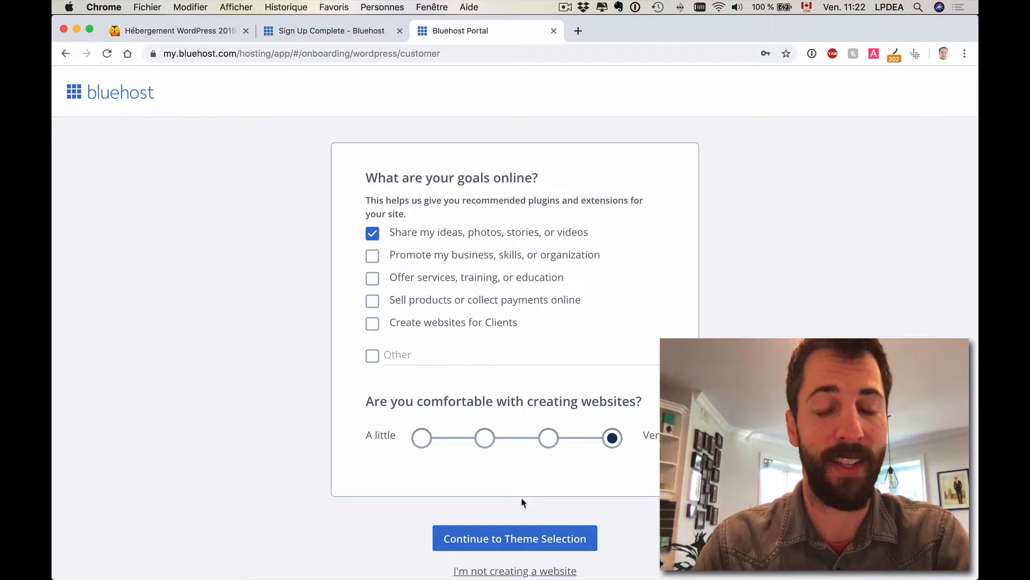
pyautogui.click(561, 543)
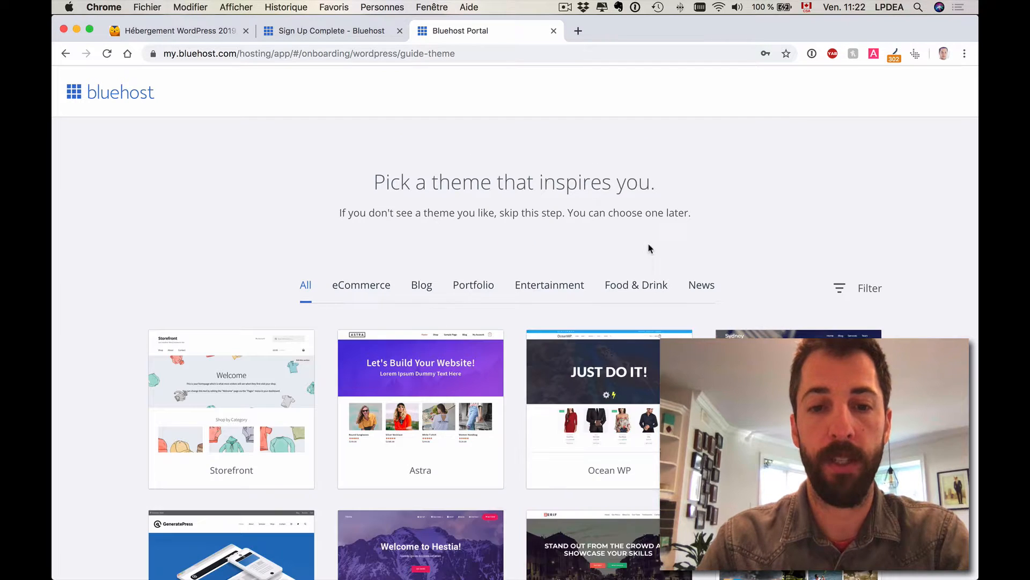
# Step: Look through the first page of WordPress themes offered for the site
pyautogui.scroll(-2, 649, 245)
pyautogui.scroll(-1, 648, 248)
pyautogui.scroll(2, 649, 248)
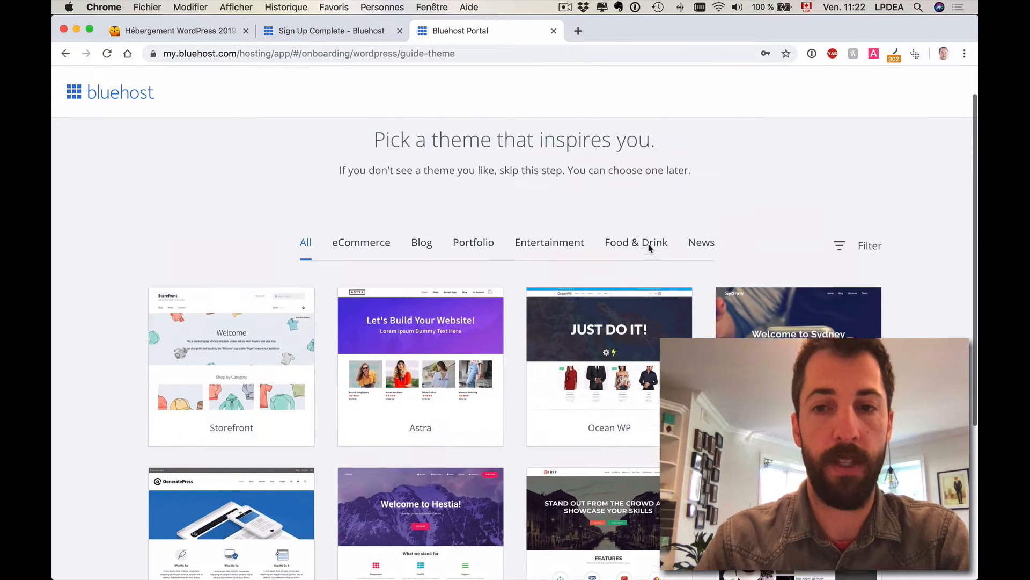
pyautogui.scroll(-4, 648, 248)
pyautogui.scroll(-1, 648, 248)
pyautogui.scroll(5, 648, 248)
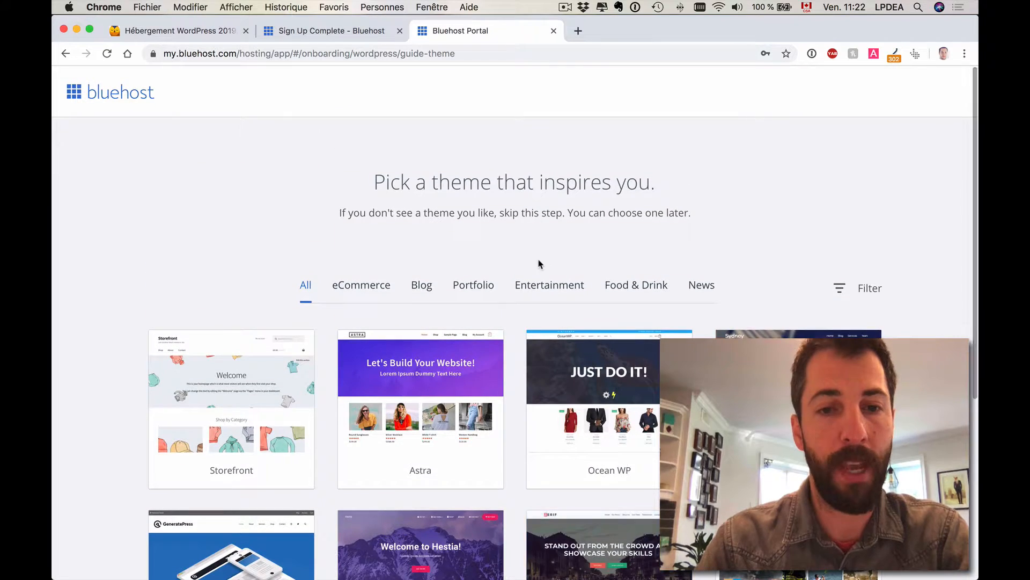
pyautogui.scroll(-2, 539, 263)
pyautogui.scroll(-4, 539, 263)
pyautogui.scroll(6, 538, 263)
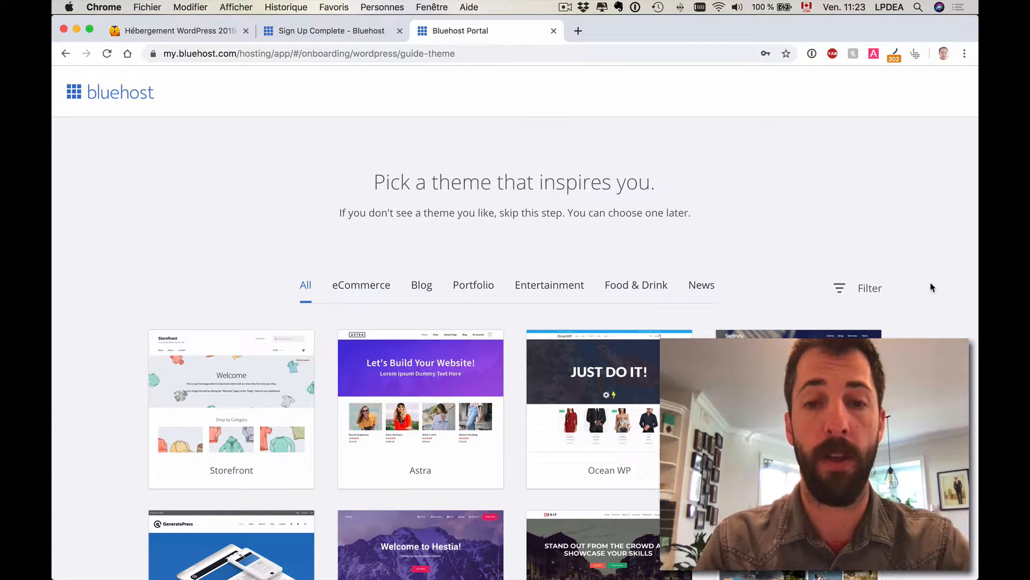
# Step: Choose the Hestia theme for the new site
pyautogui.scroll(-5, 932, 287)
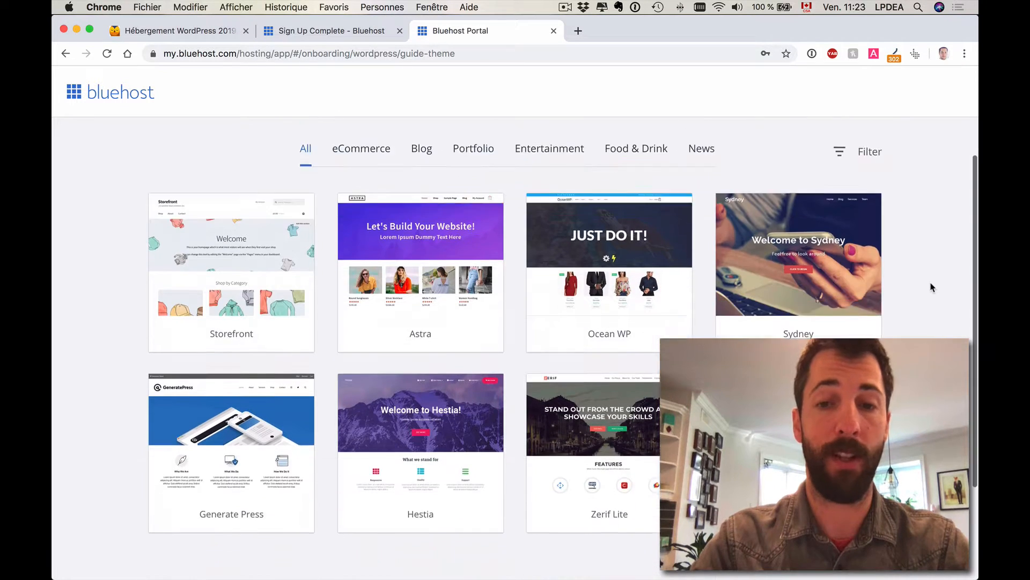
pyautogui.moveTo(461, 365)
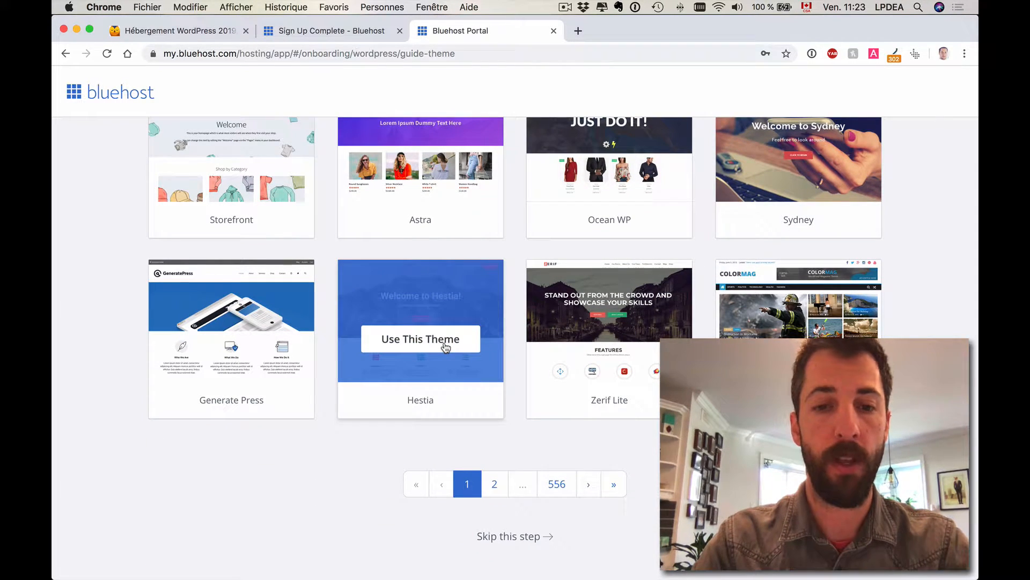
pyautogui.click(445, 347)
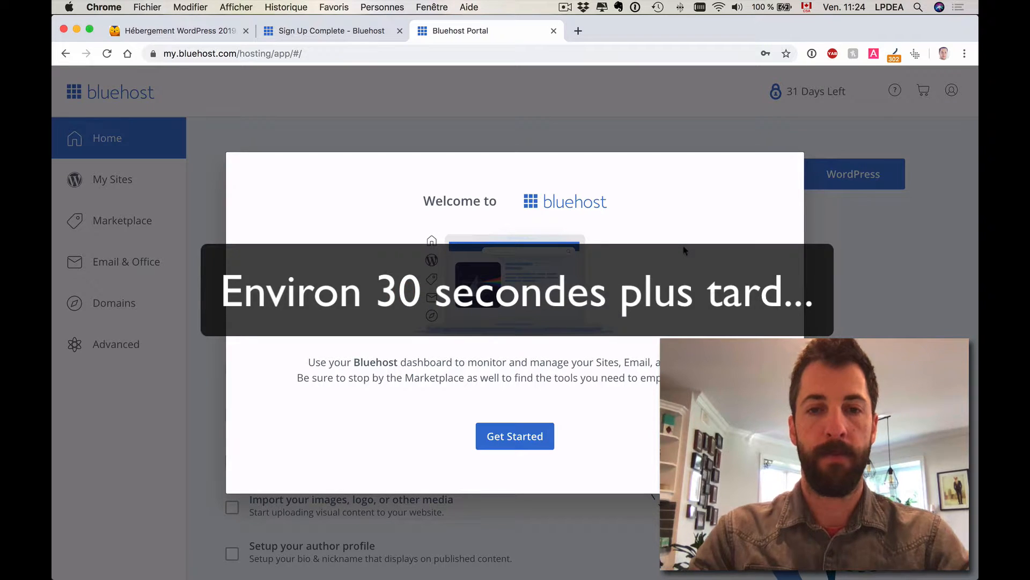
# Step: Get started with the Bluehost dashboard and turn off Domain Privacy + Protection, declining its free trial too
pyautogui.click(537, 436)
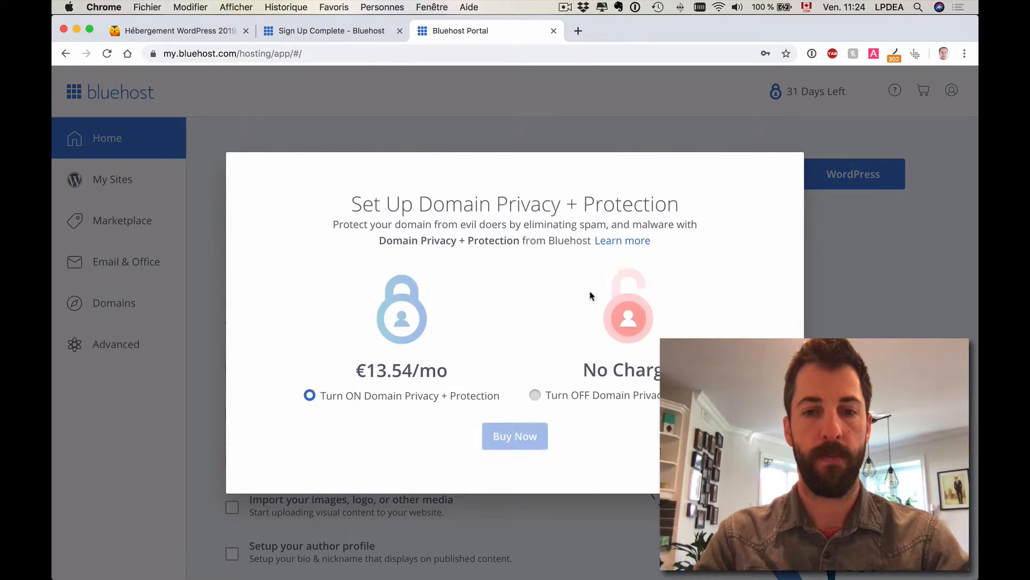
pyautogui.click(561, 395)
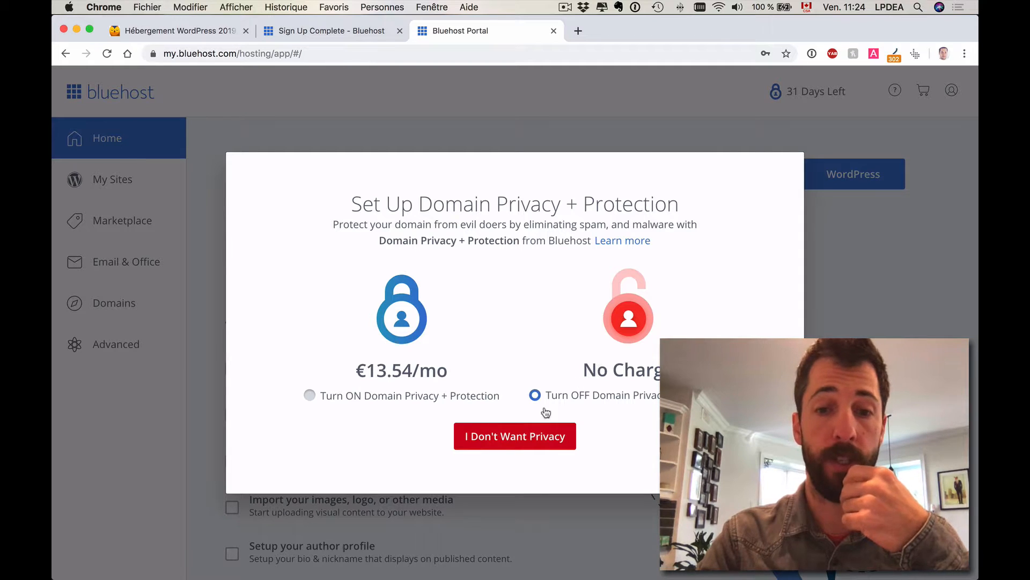
pyautogui.click(525, 447)
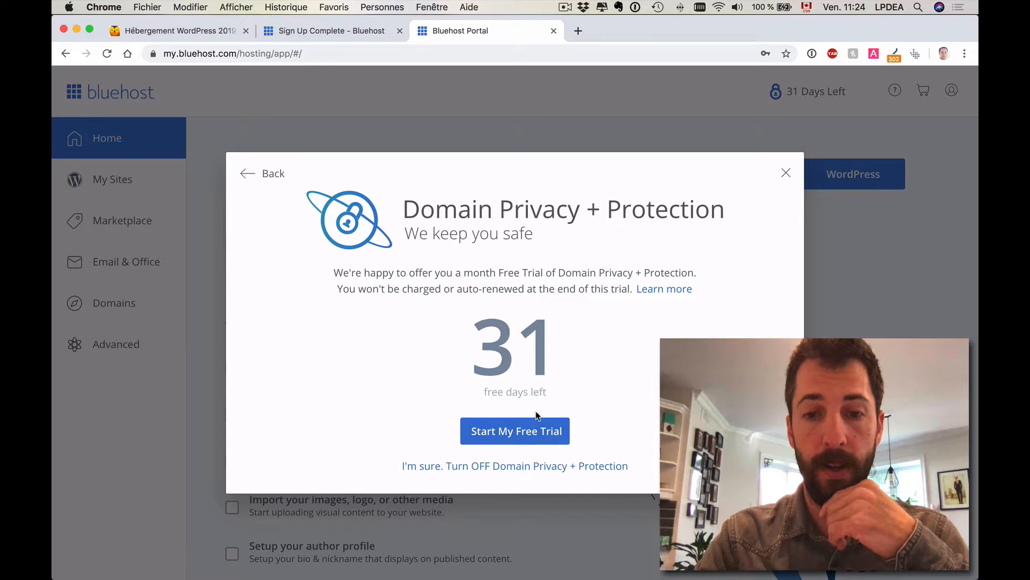
pyautogui.click(491, 470)
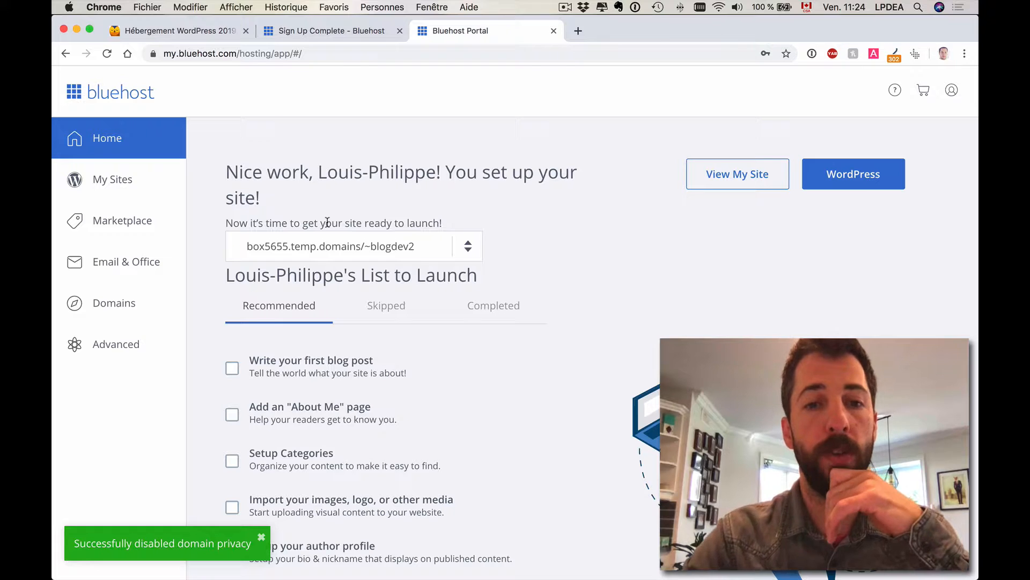
# Step: Check the list of sites on the account, and view the new site to look over its home page
pyautogui.click(379, 252)
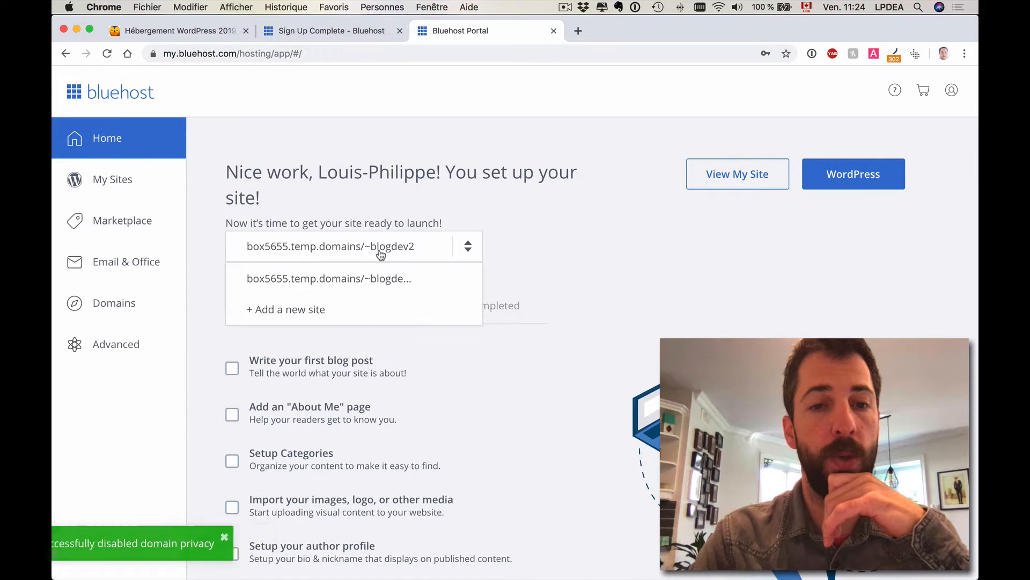
pyautogui.click(370, 212)
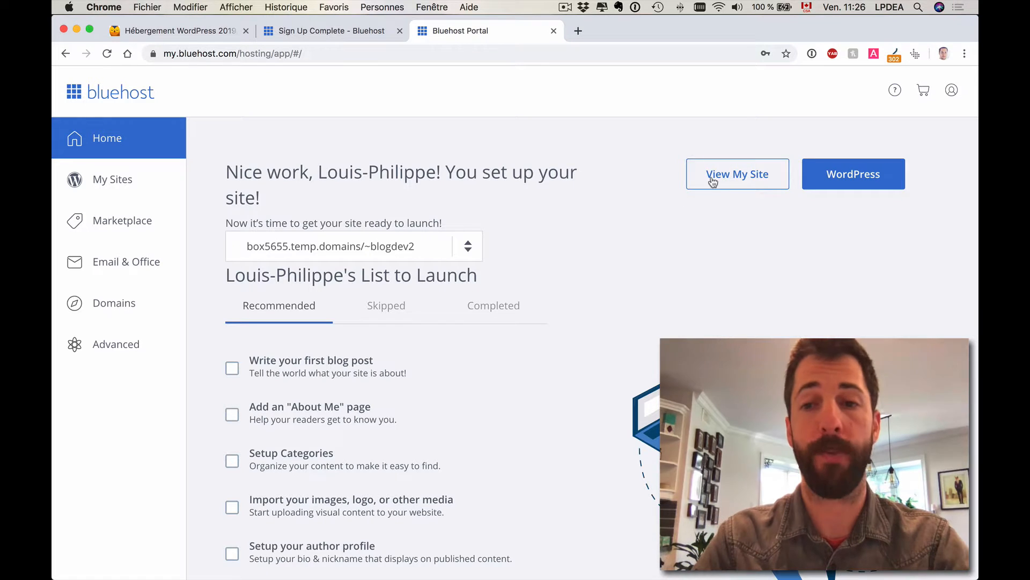
pyautogui.click(727, 184)
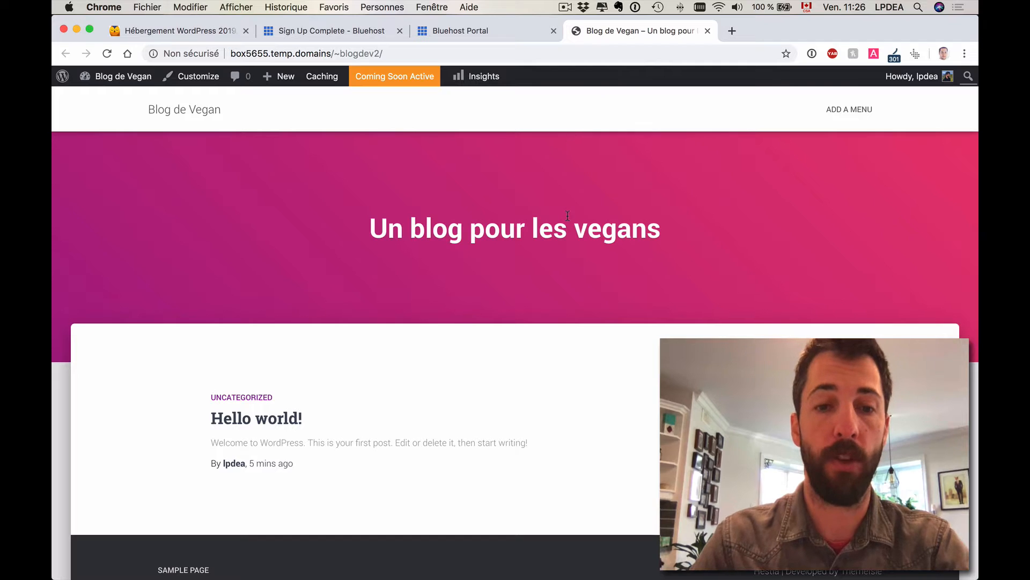
pyautogui.scroll(-2, 567, 215)
pyautogui.scroll(2, 567, 216)
pyautogui.scroll(-2, 568, 216)
pyautogui.scroll(2, 568, 216)
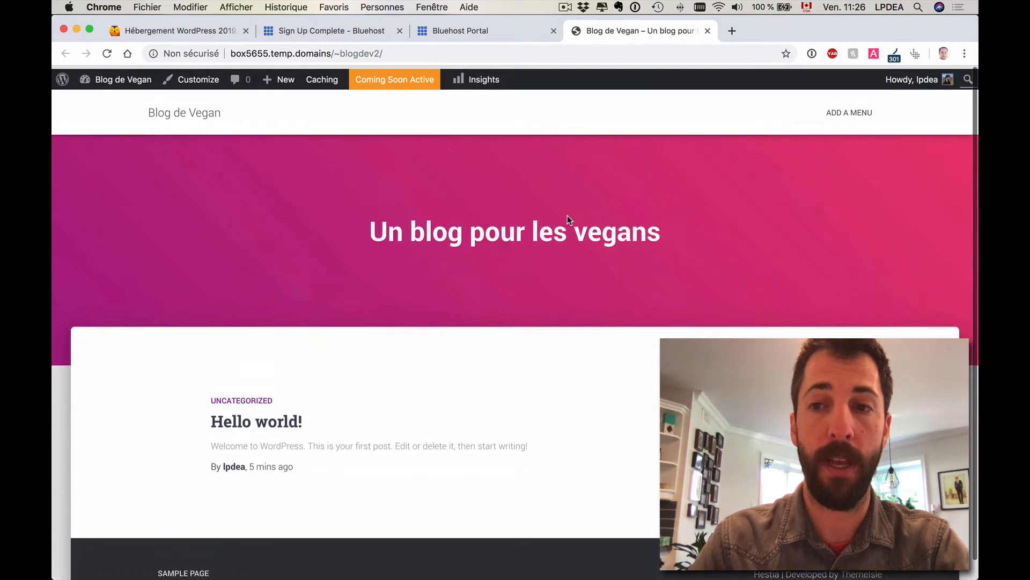
pyautogui.scroll(-2, 573, 285)
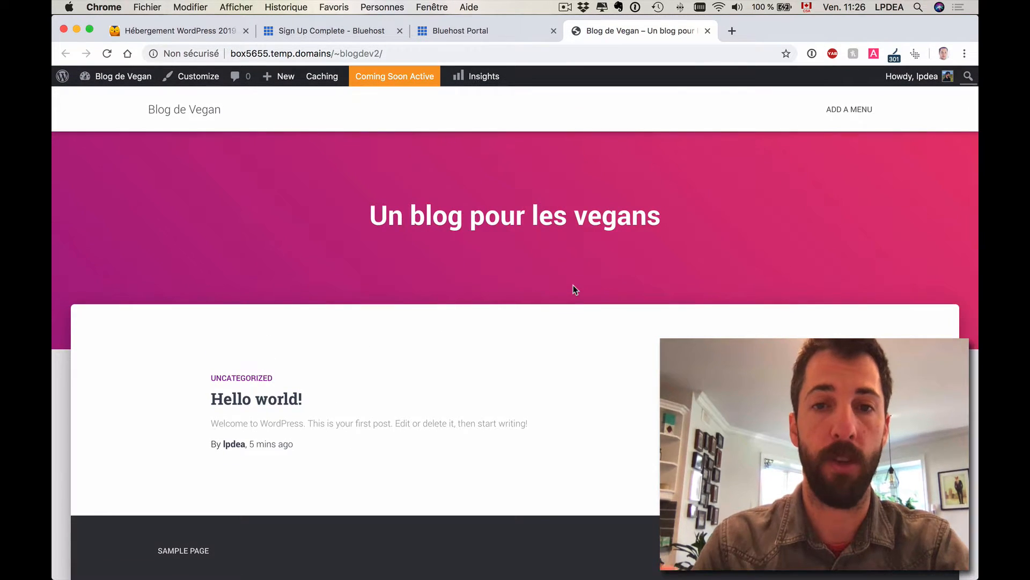
# Step: Open the site's WordPress dashboard from the Bluehost portal as the last browser tab and dismiss the OptinMonster promotion
pyautogui.click(497, 30)
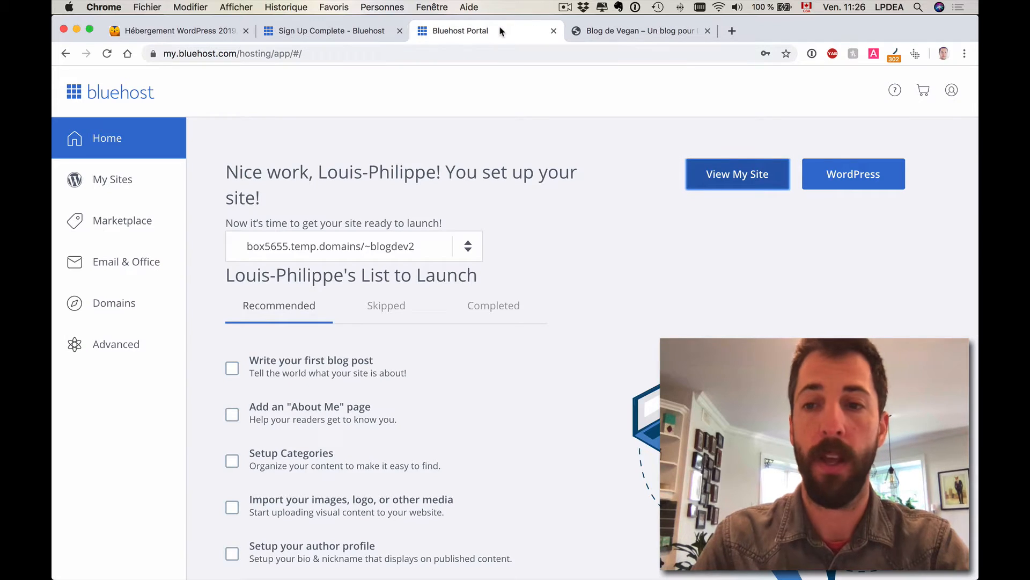
pyautogui.click(850, 184)
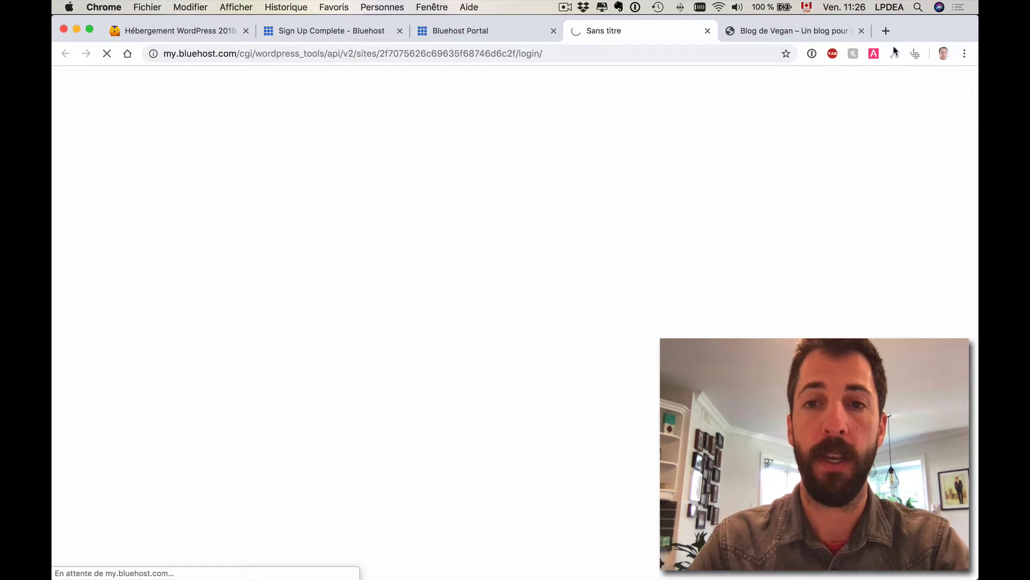
pyautogui.moveTo(646, 31); pyautogui.dragTo(799, 32)
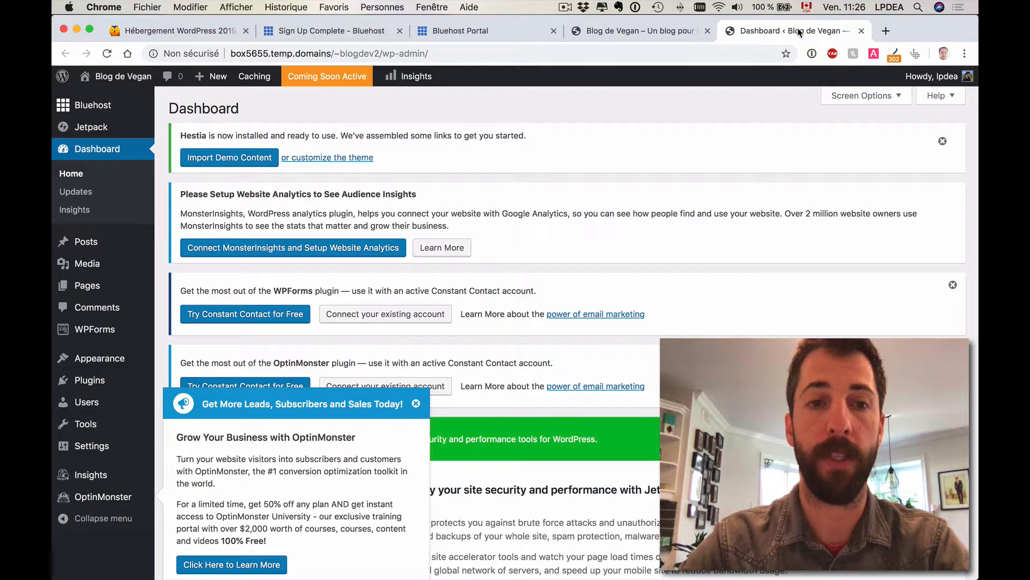
pyautogui.click(416, 404)
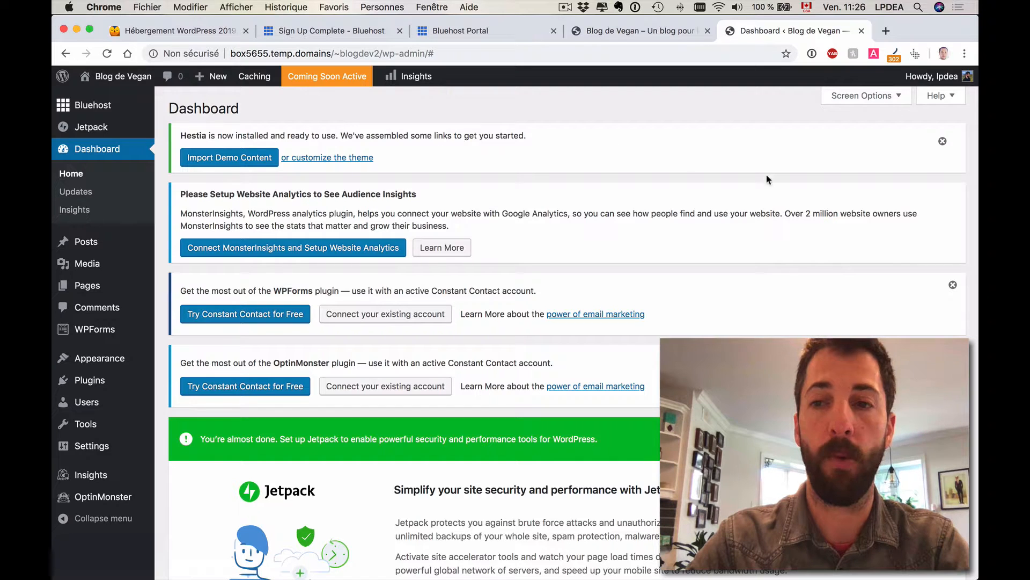
# Step: Dismiss the Hestia, WPForms, OptinMonster and Jetpack notices on the WordPress dashboard, and open the MonsterInsights analytics setup only to exit it
pyautogui.click(943, 143)
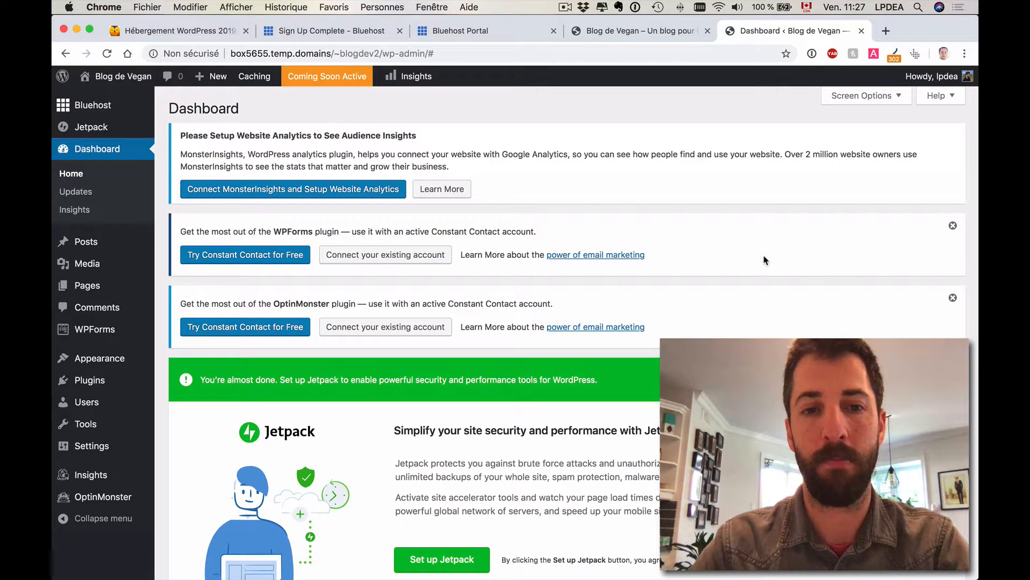
pyautogui.click(954, 227)
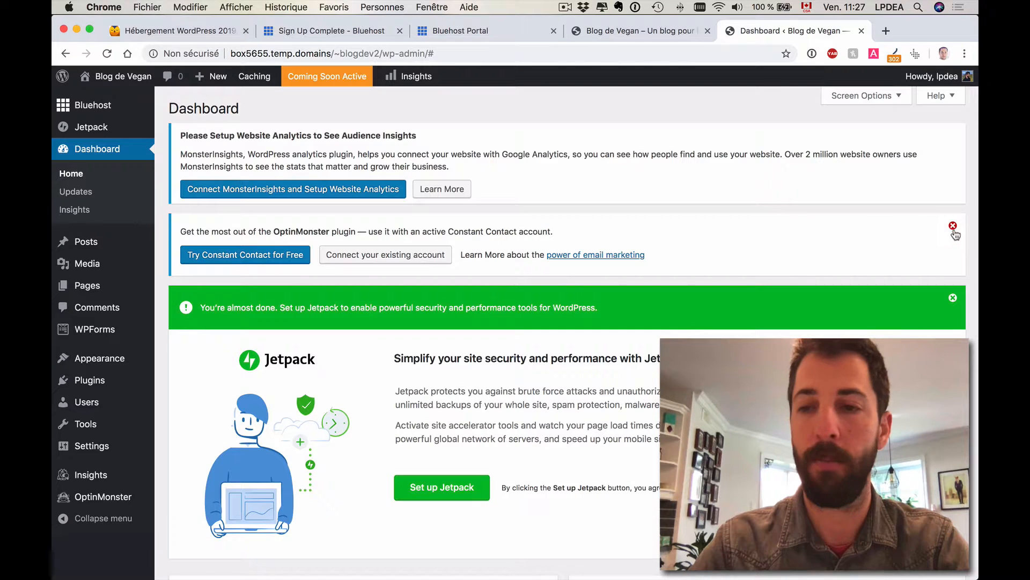
pyautogui.click(954, 227)
pyautogui.click(953, 227)
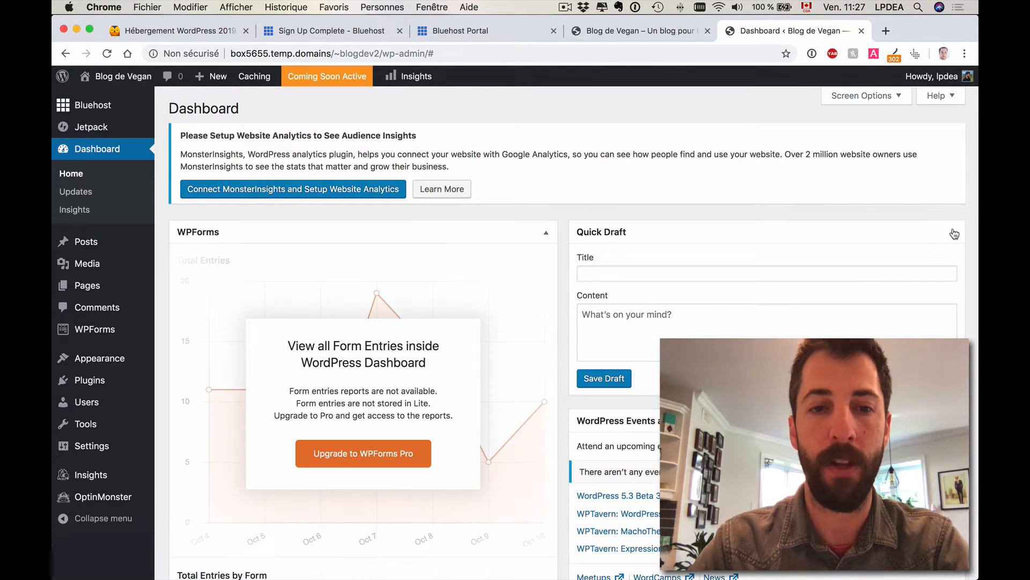
pyautogui.click(392, 190)
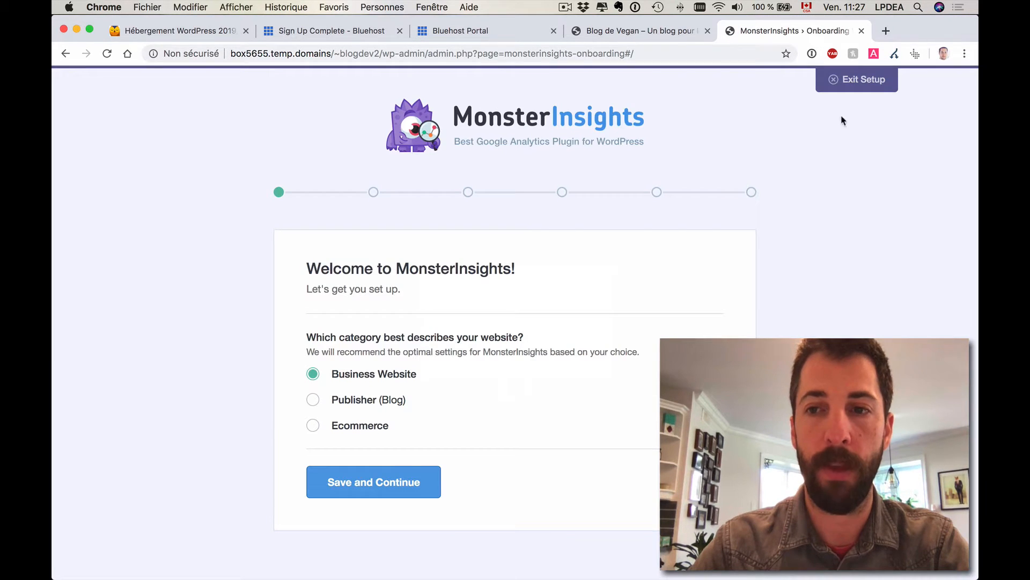
pyautogui.click(873, 80)
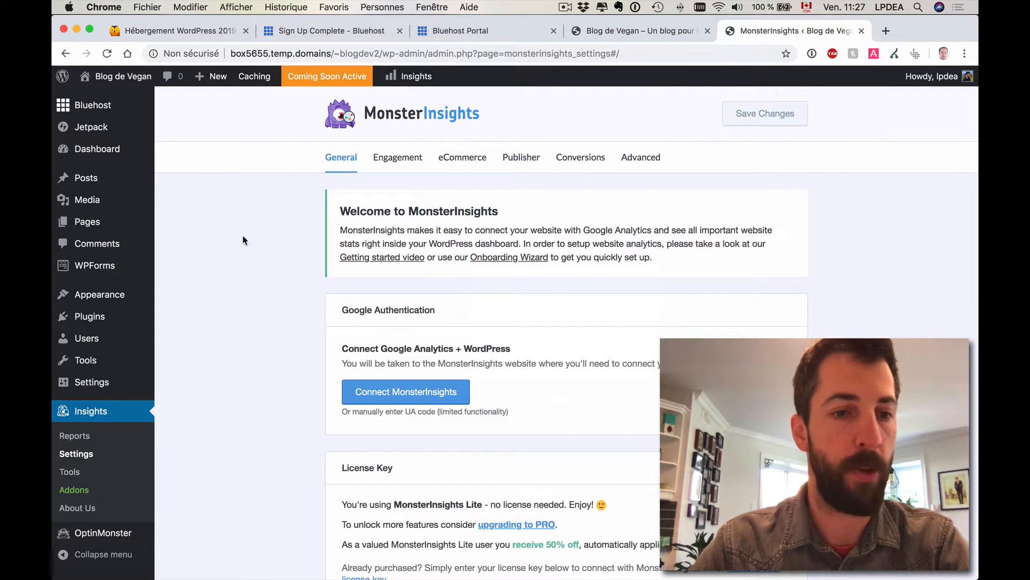
# Step: Review the site's installed plugins and dismiss the OptinMonster email subscribers notice above the list
pyautogui.moveTo(99, 326)
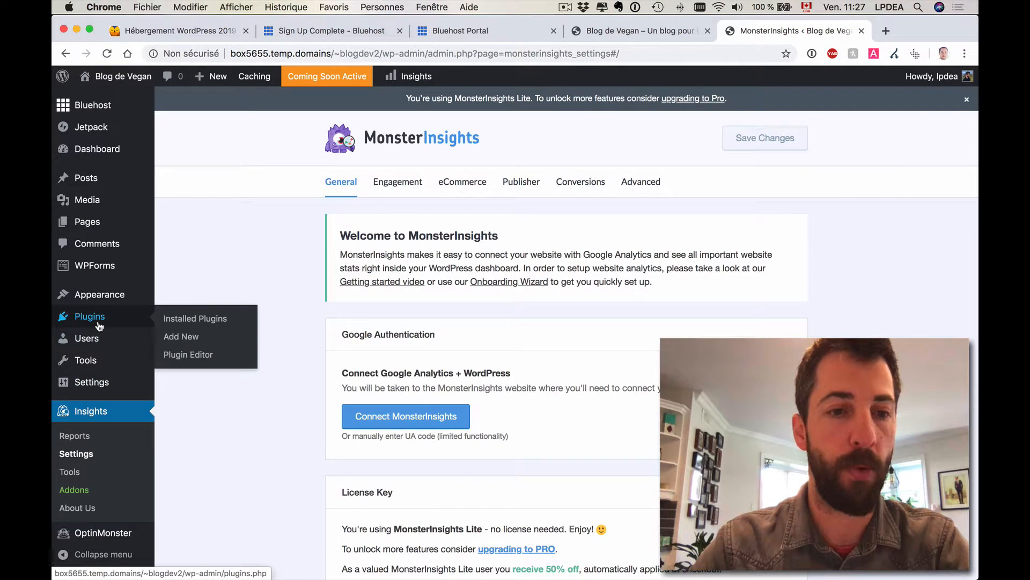
pyautogui.click(99, 326)
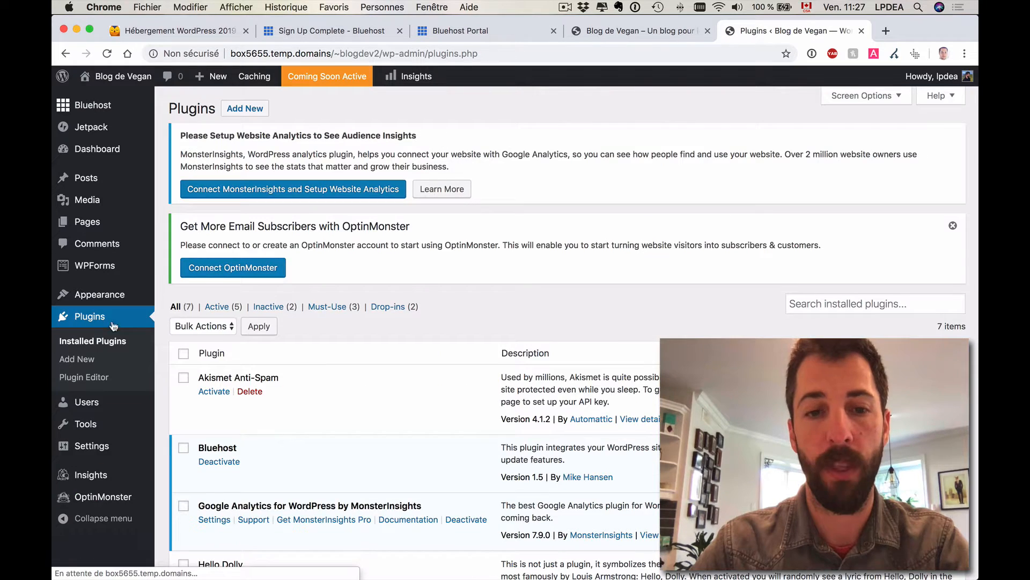
pyautogui.scroll(-1, 304, 389)
pyautogui.scroll(-5, 303, 389)
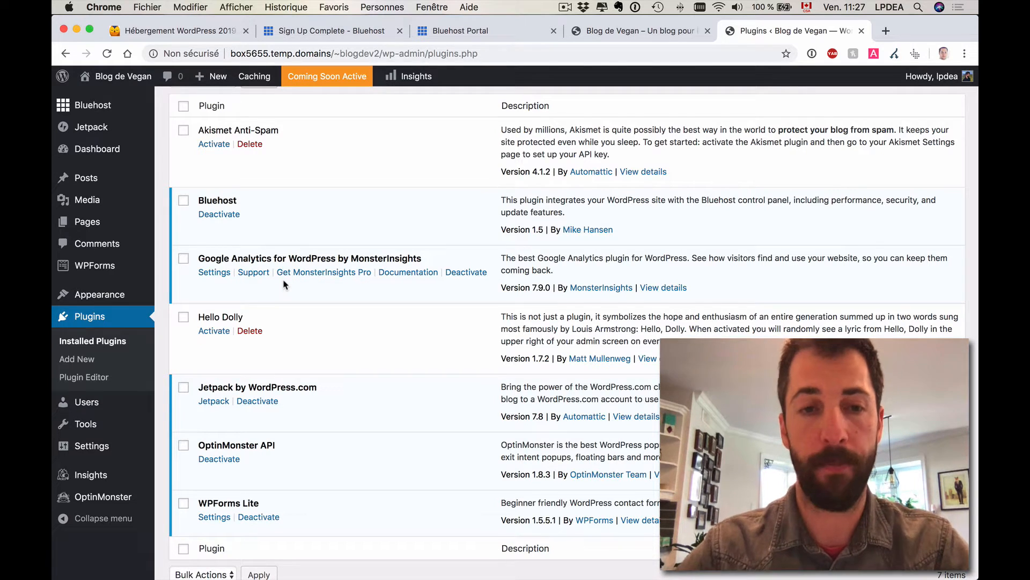
pyautogui.scroll(5, 285, 285)
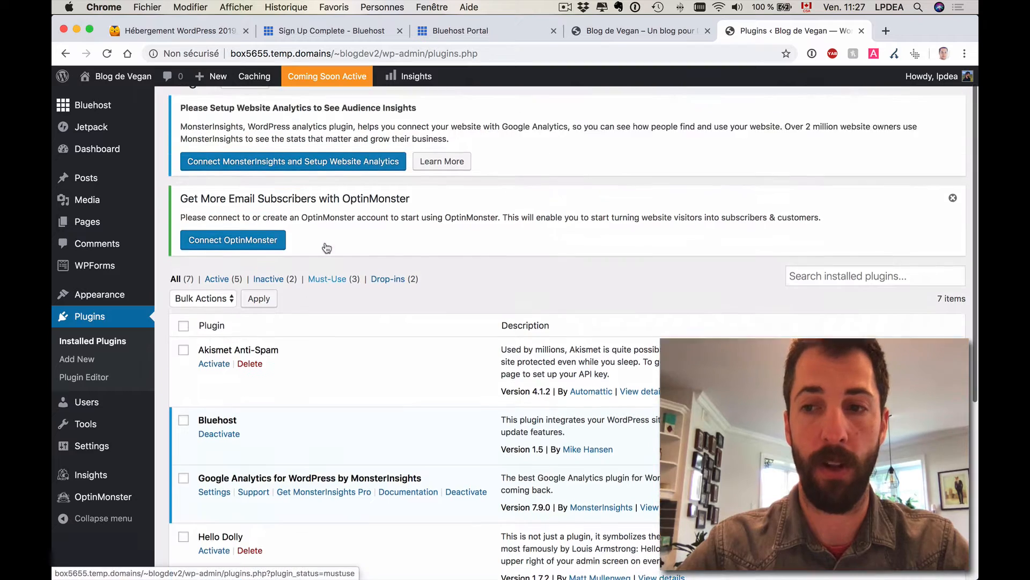
pyautogui.scroll(1, 326, 247)
pyautogui.click(953, 222)
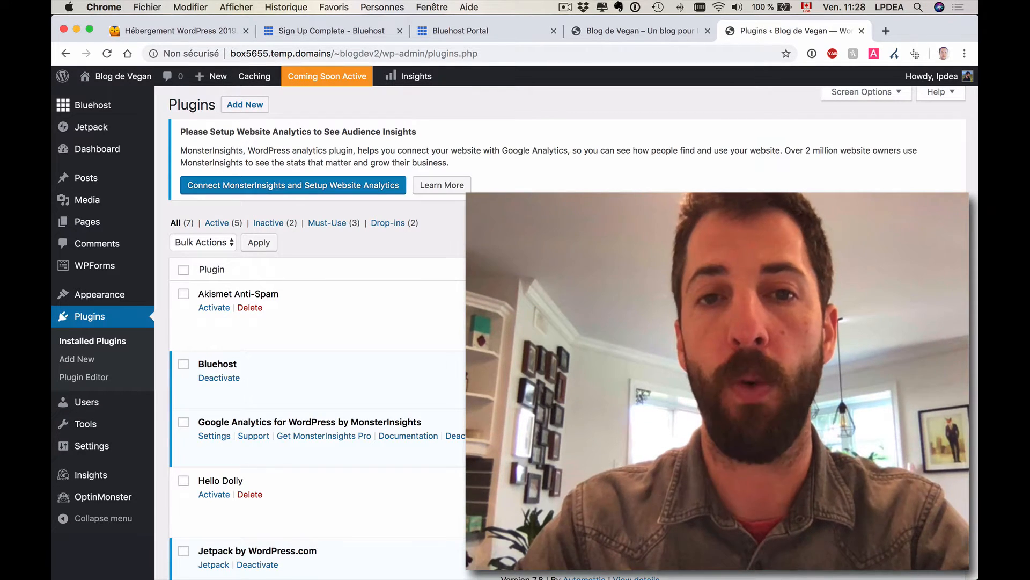
# Step: Switch to Mail and verify the email address from Bluehost's WHOIS Verification message for blogdevegan.com, closing the verification page
pyautogui.moveTo(53, 109)
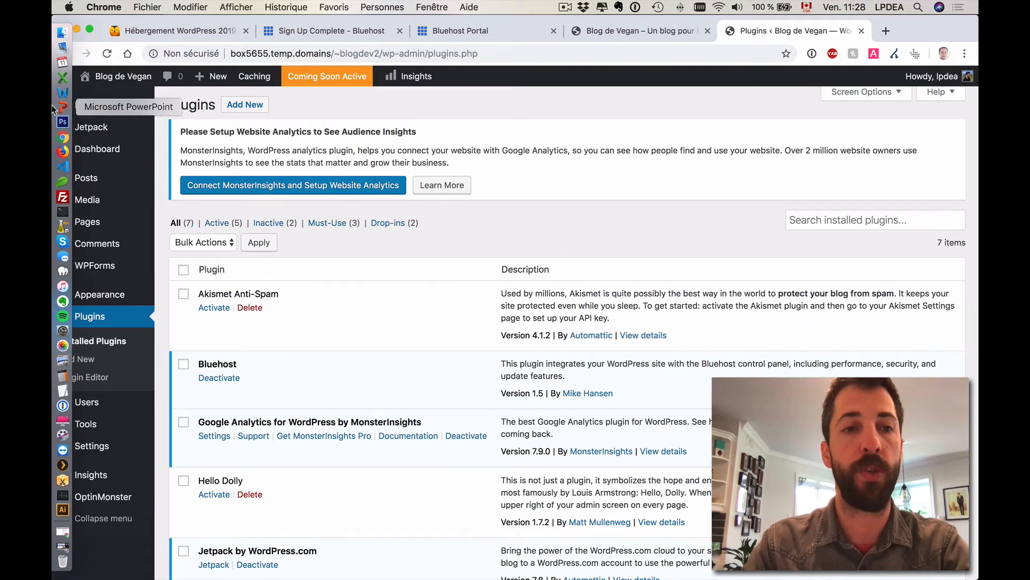
pyautogui.click(63, 47)
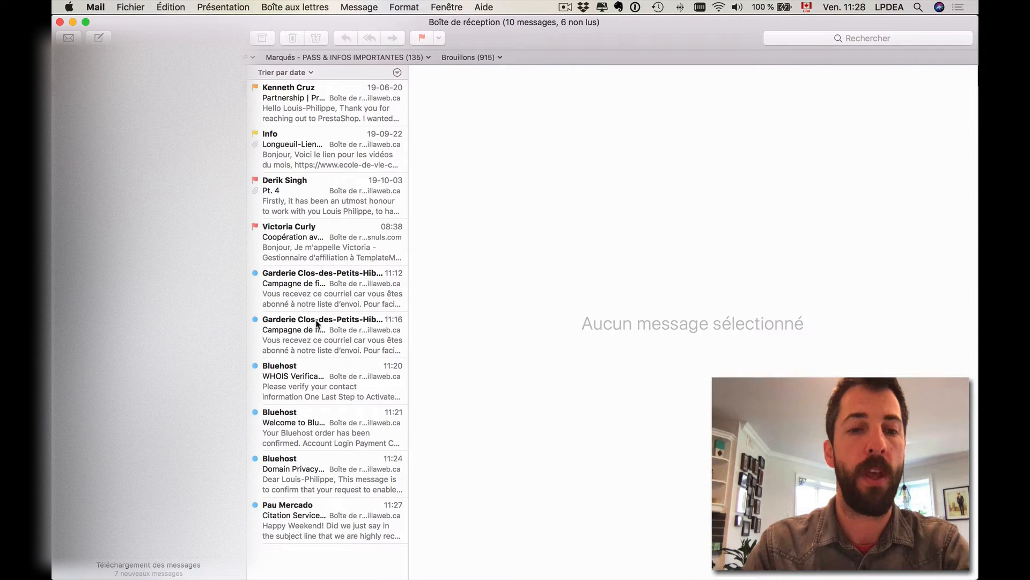
pyautogui.click(317, 382)
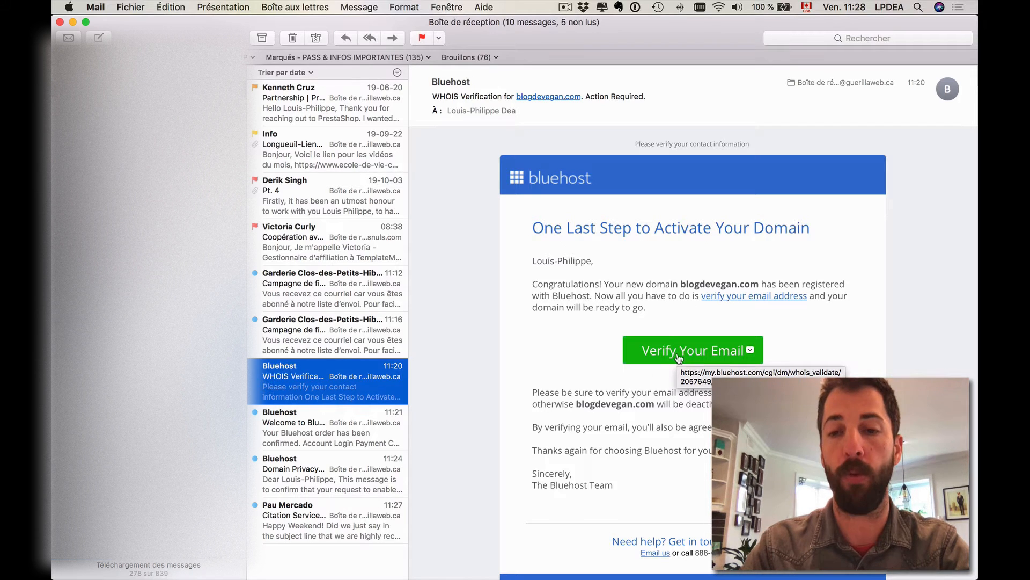
pyautogui.click(677, 354)
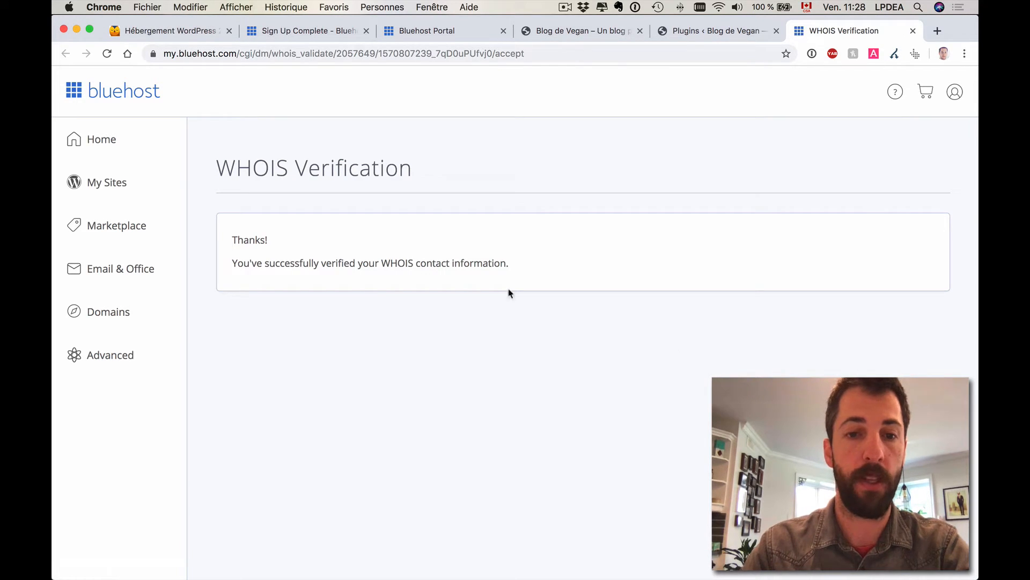
pyautogui.click(913, 30)
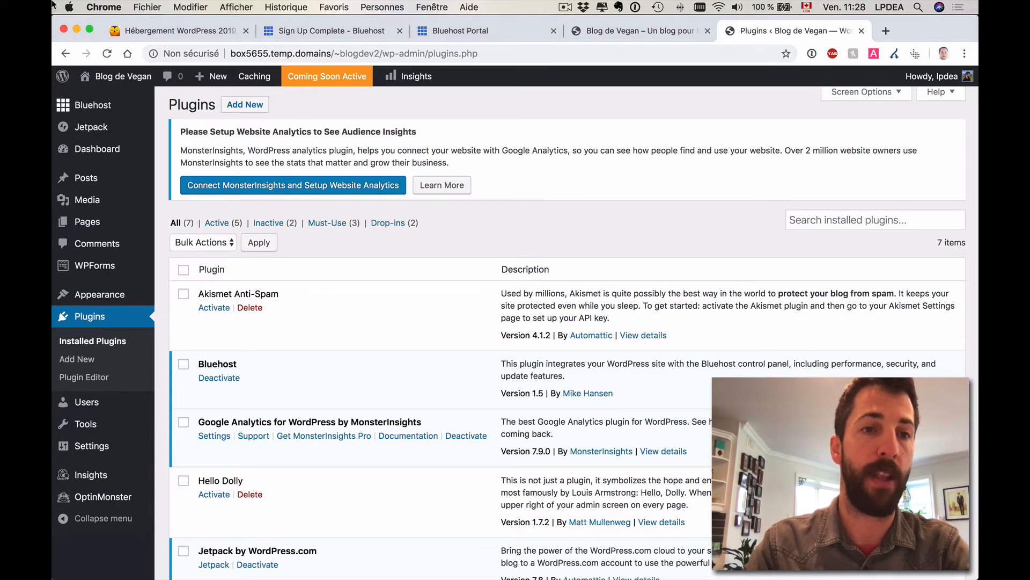
# Step: Return to Mail and delete Bluehost's WHOIS Verification message from the inbox
pyautogui.click(77, 29)
pyautogui.click(300, 383)
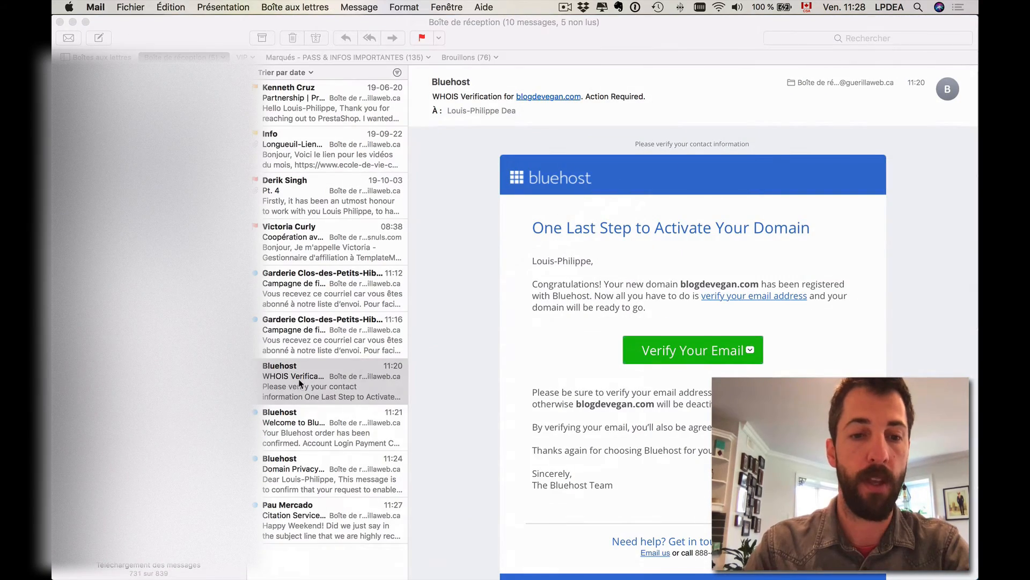
pyautogui.press('BackSpace')
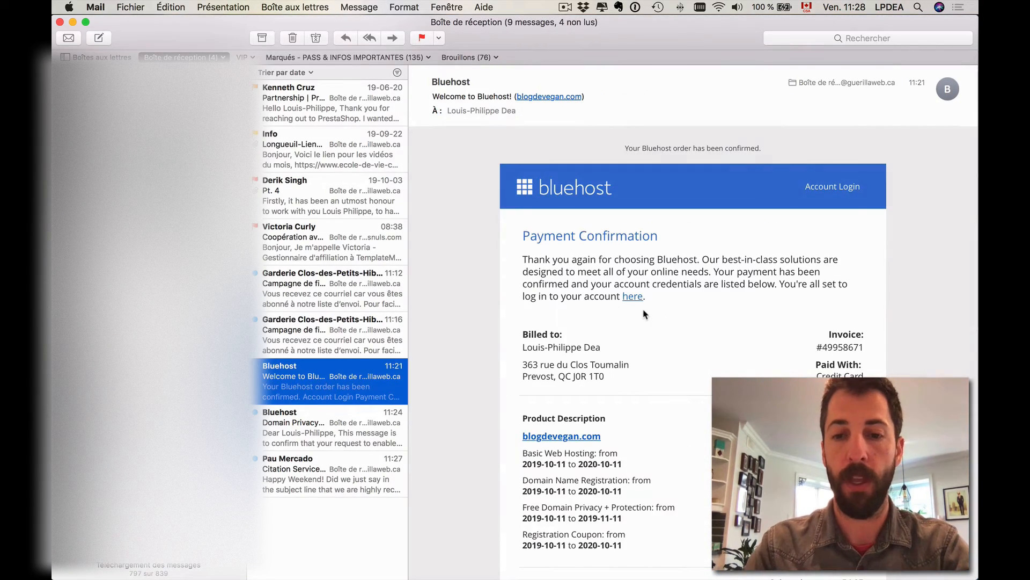
# Step: Read the payment, account and FTP information in the Welcome to Bluehost! message, and view the Domain Privacy update message
pyautogui.scroll(-5, 644, 311)
pyautogui.scroll(5, 644, 314)
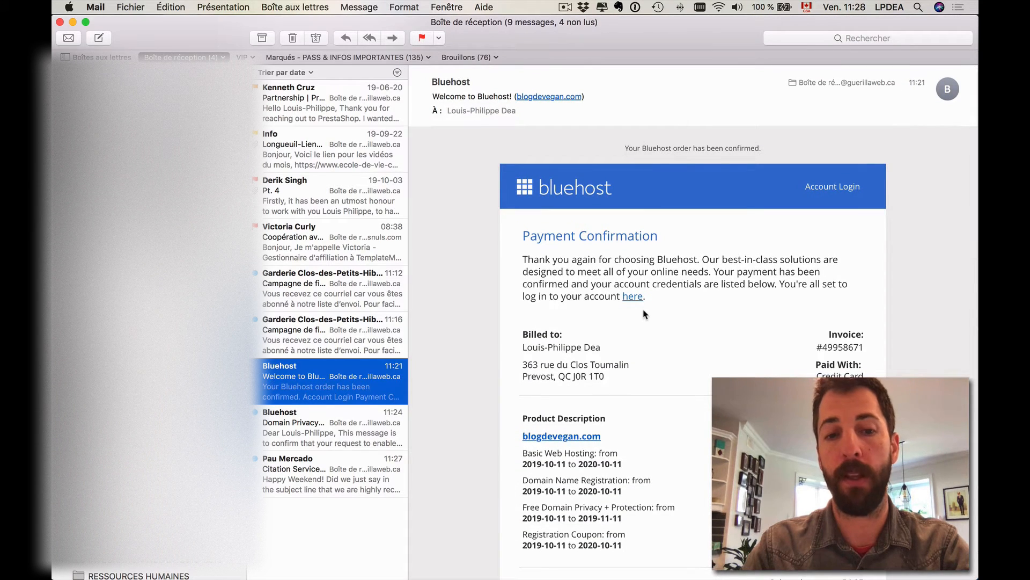
pyautogui.scroll(-9, 644, 314)
pyautogui.scroll(-10, 644, 313)
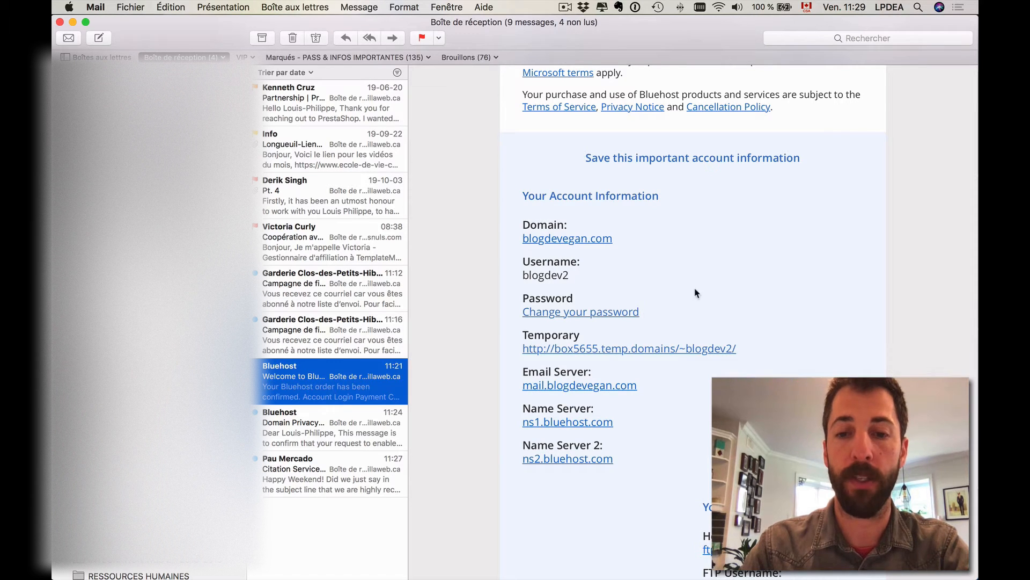
pyautogui.scroll(-2, 753, 286)
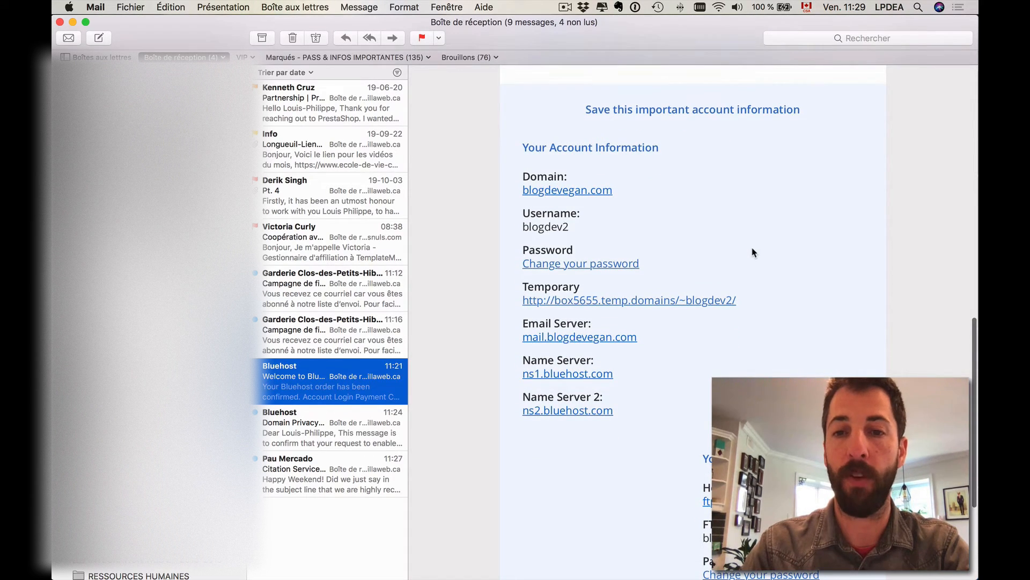
pyautogui.scroll(-5, 752, 253)
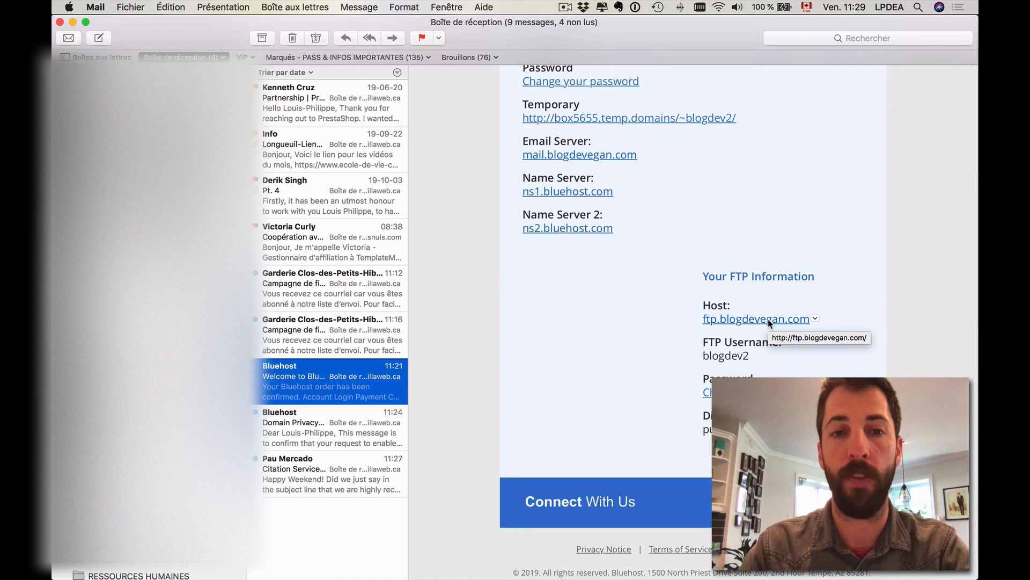
pyautogui.click(761, 358)
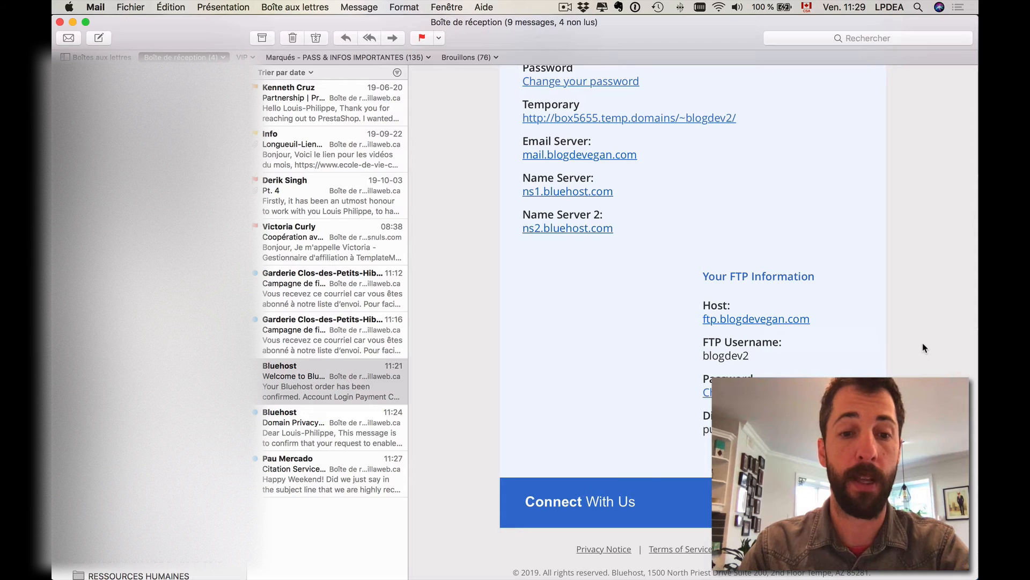
pyautogui.click(374, 390)
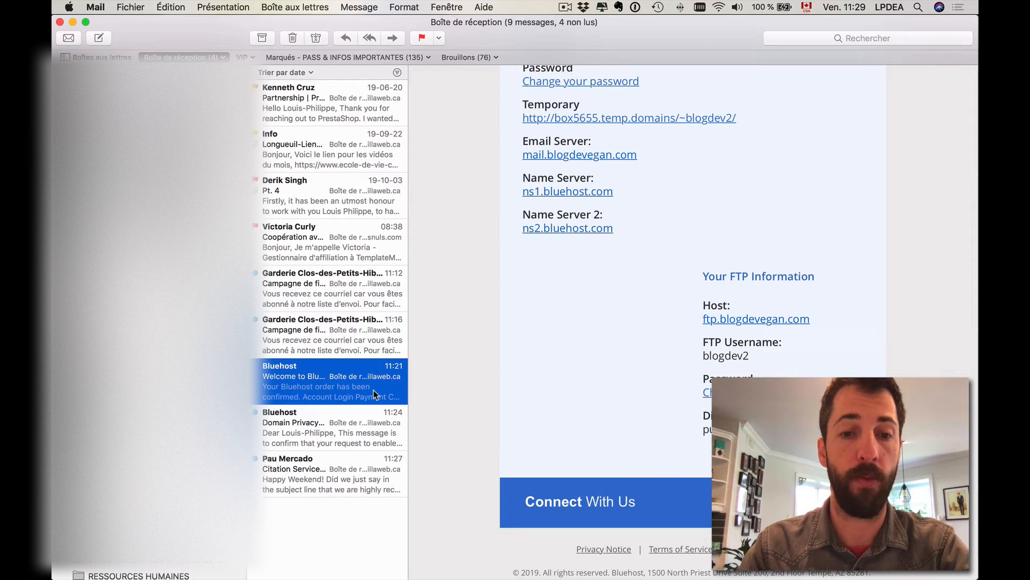
pyautogui.click(365, 428)
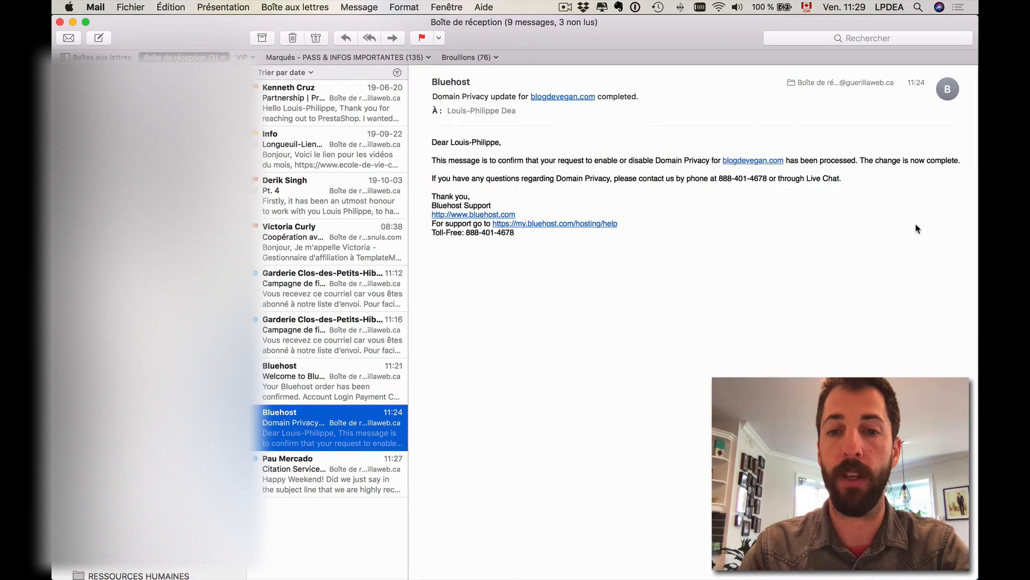